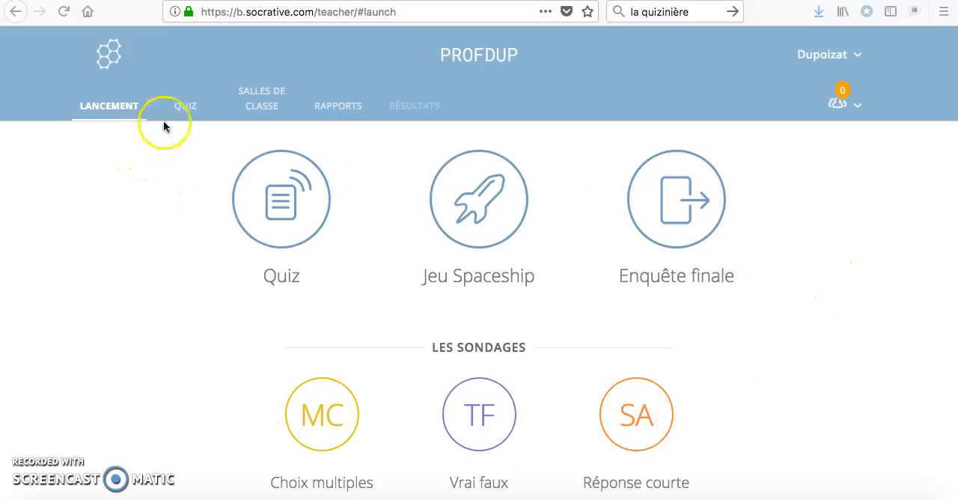
Step: Open the first Ancien Français quiz in the quiz list for editing
click(181, 107)
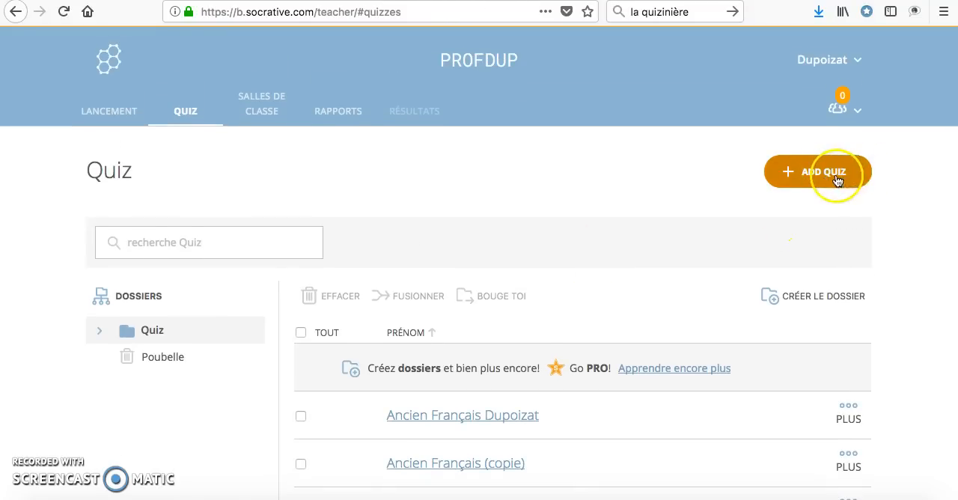
click(836, 178)
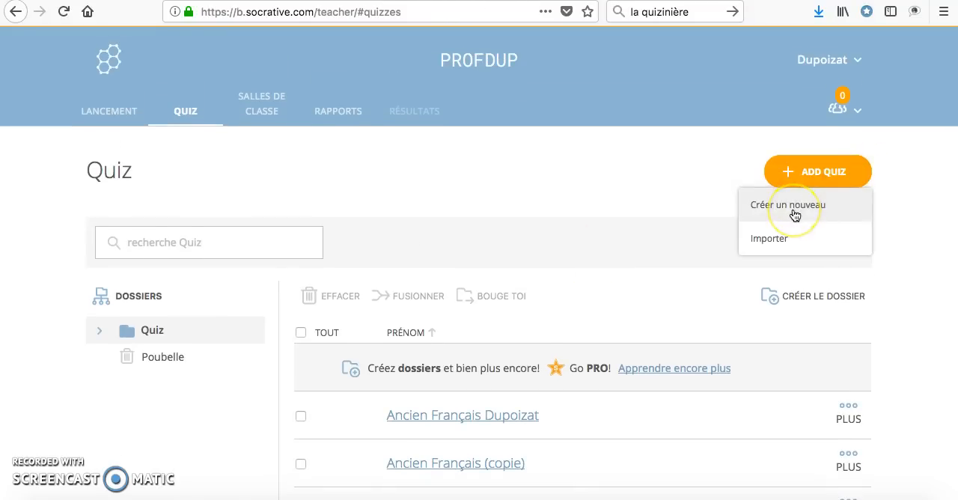
click(779, 245)
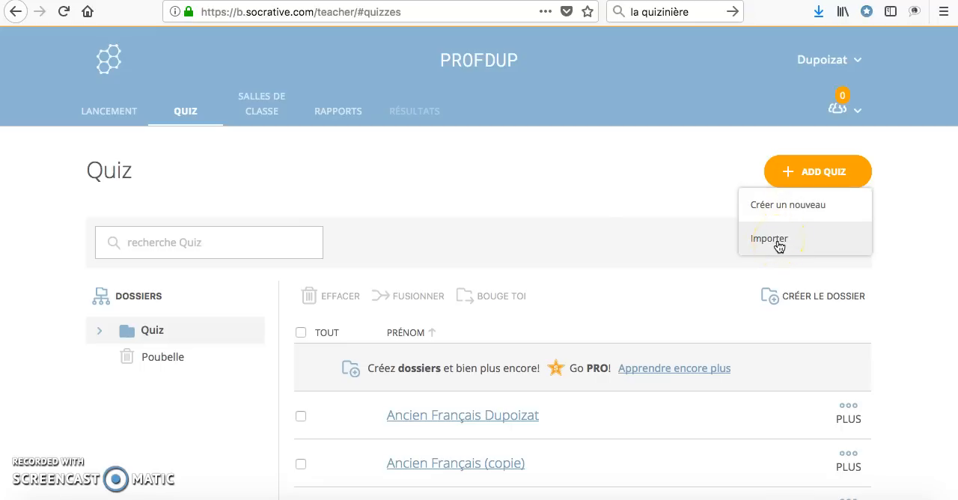
click(512, 422)
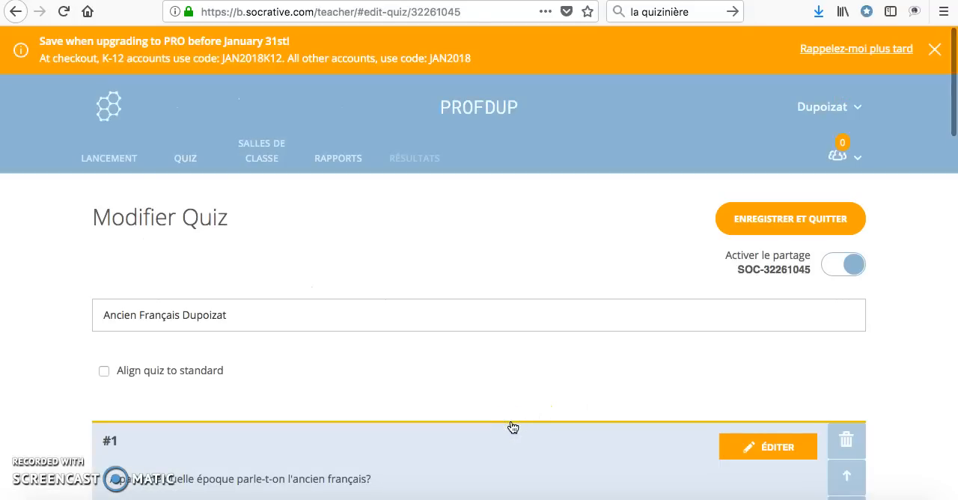
Step: Examine the quiz title and question 1 with its answer choices, correct answer and explanation
scroll(718, 373, down, 1)
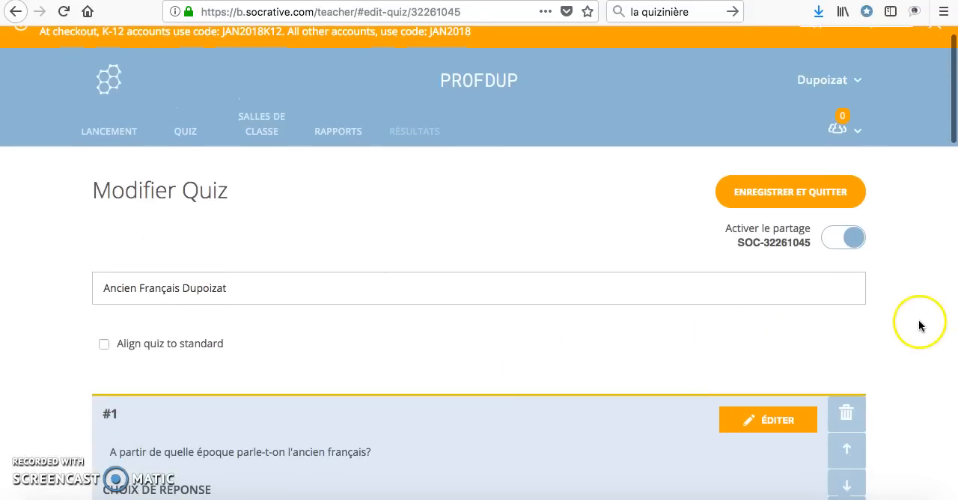
scroll(924, 326, down, 2)
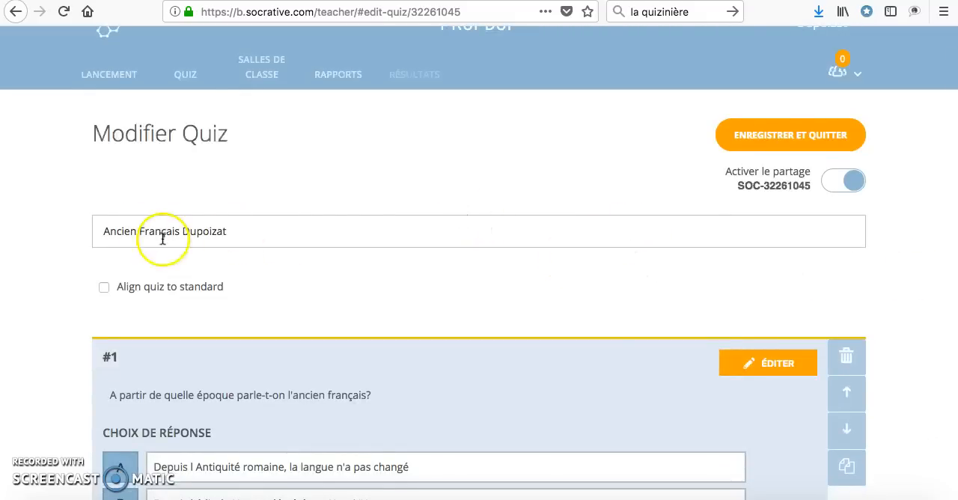
scroll(334, 303, down, 3)
scroll(334, 299, down, 3)
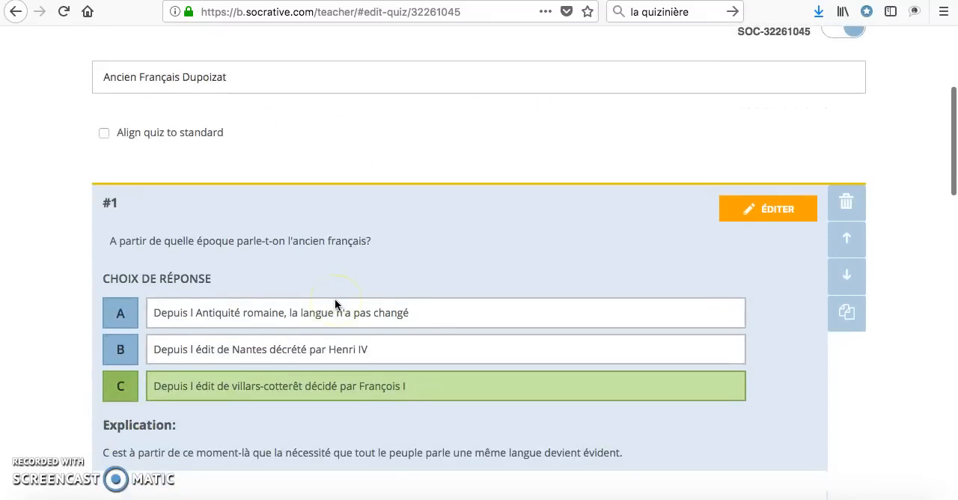
scroll(67, 312, down, 2)
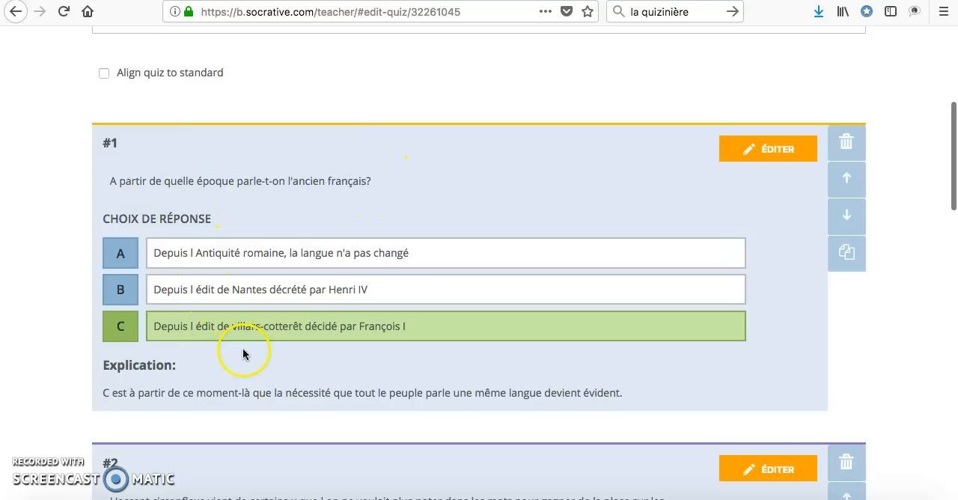
scroll(278, 331, down, 1)
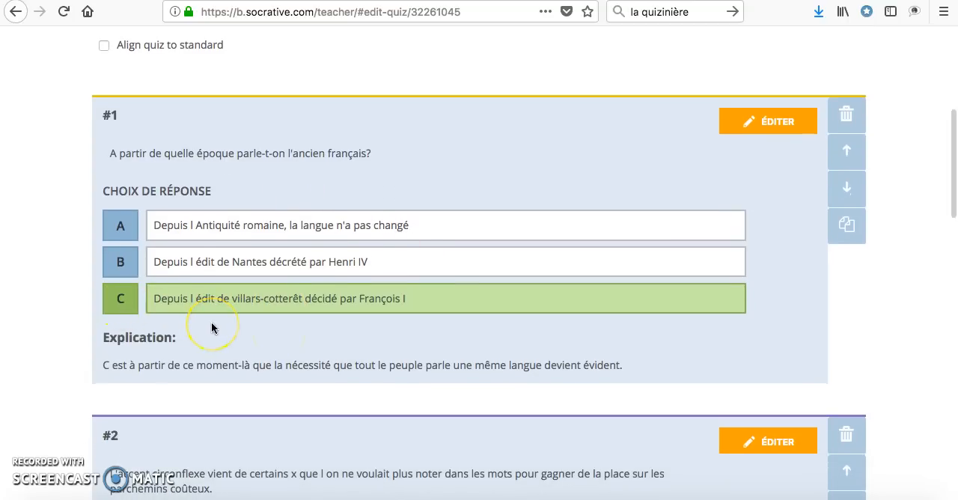
scroll(211, 323, down, 1)
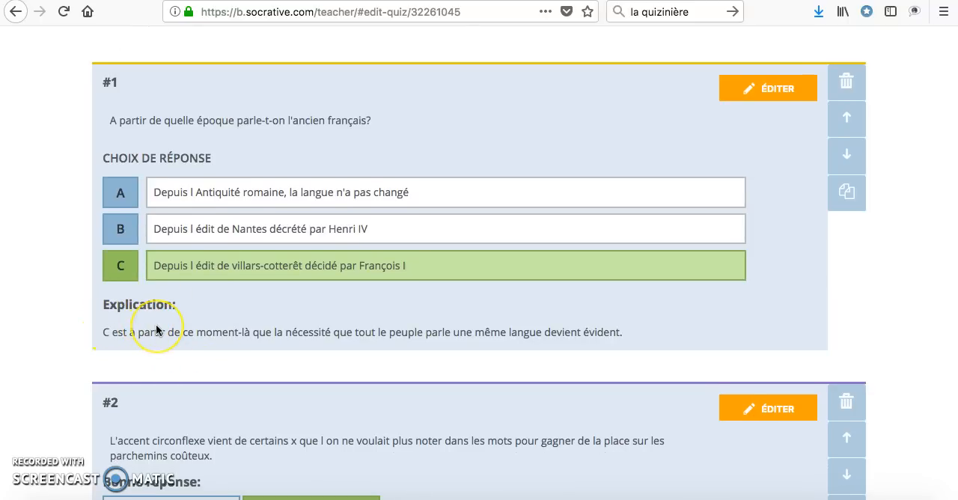
scroll(156, 324, down, 1)
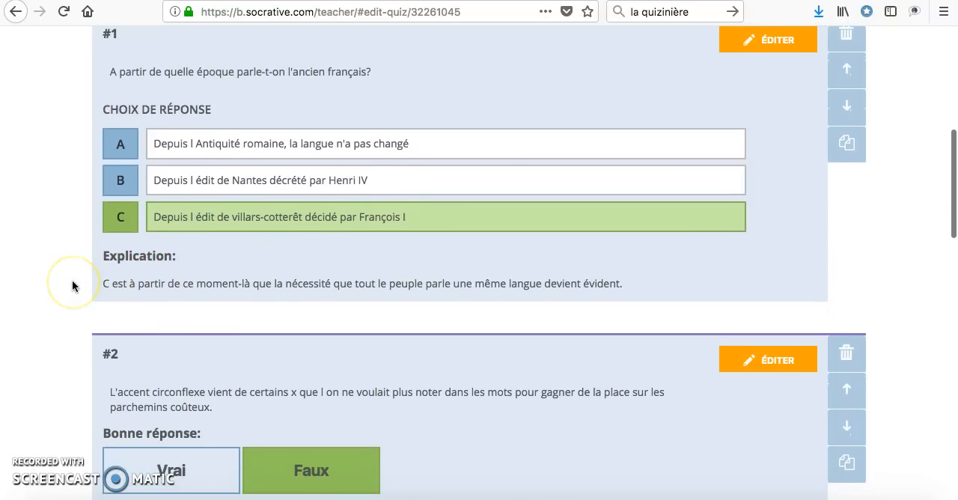
Step: Move question 1, about the era of ancien français, down one place and back up to first position
scroll(74, 225, up, 1)
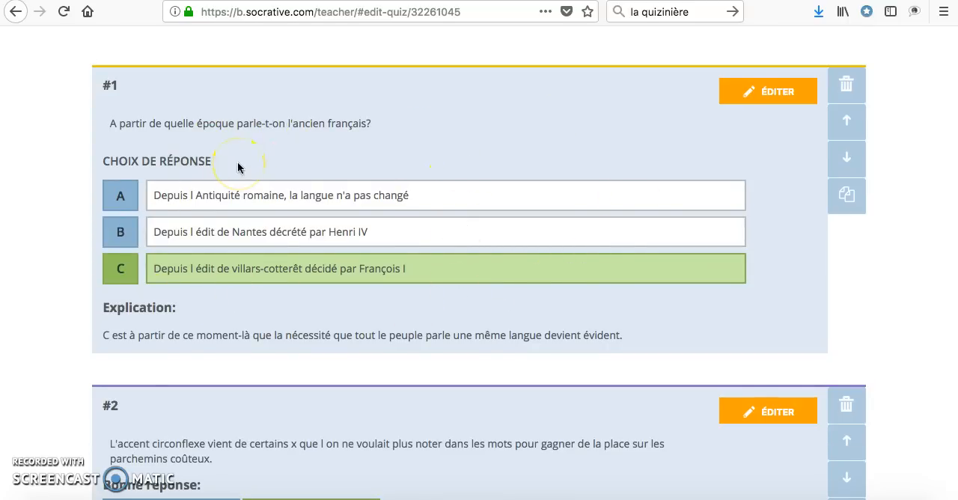
click(847, 157)
scroll(850, 164, up, 2)
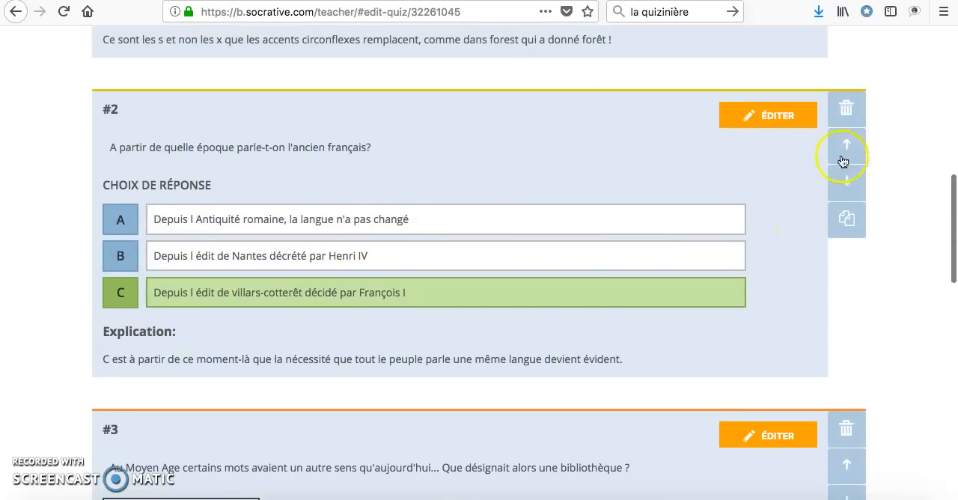
click(842, 161)
scroll(847, 258, up, 2)
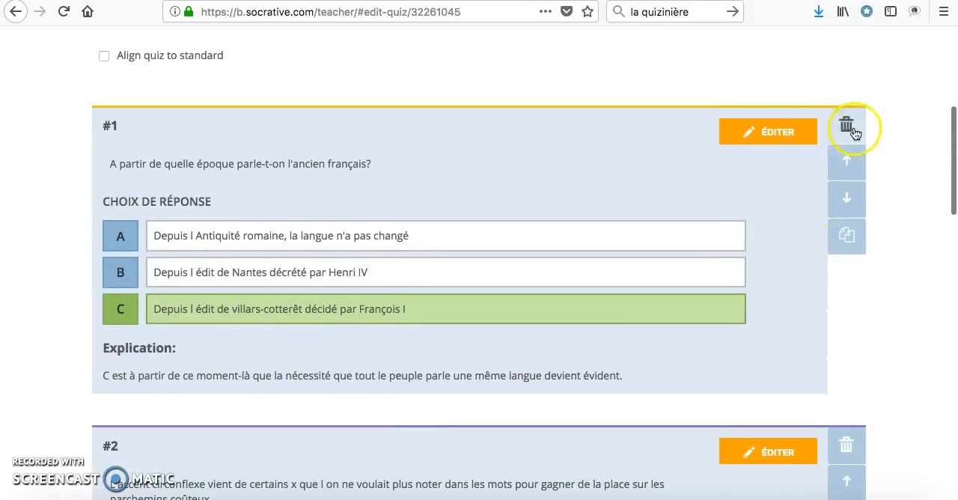
Step: Open question 1 in edit mode, review its answer choices and explanation, and save it without changes
click(735, 135)
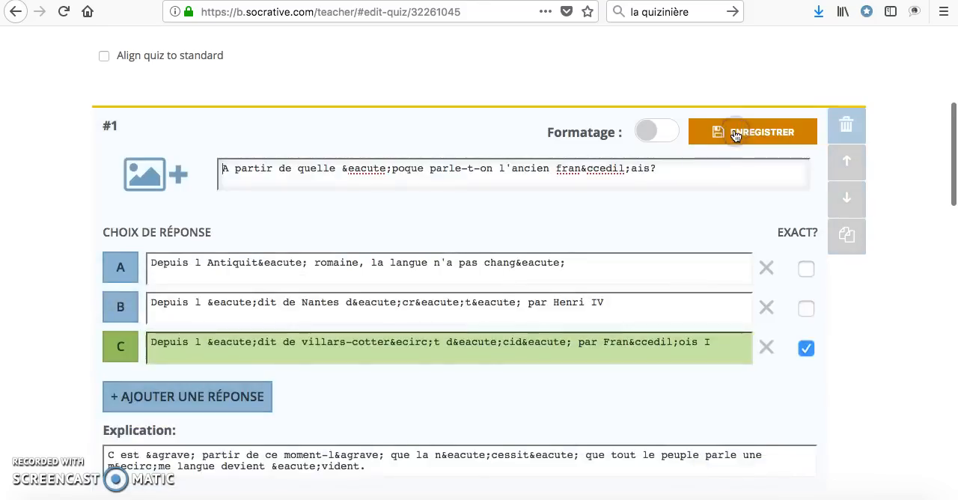
scroll(589, 228, down, 2)
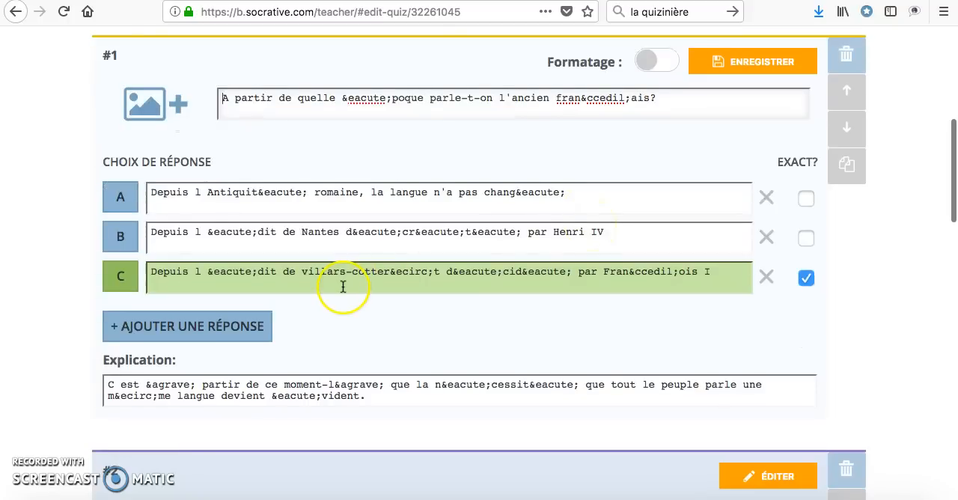
scroll(342, 292, down, 2)
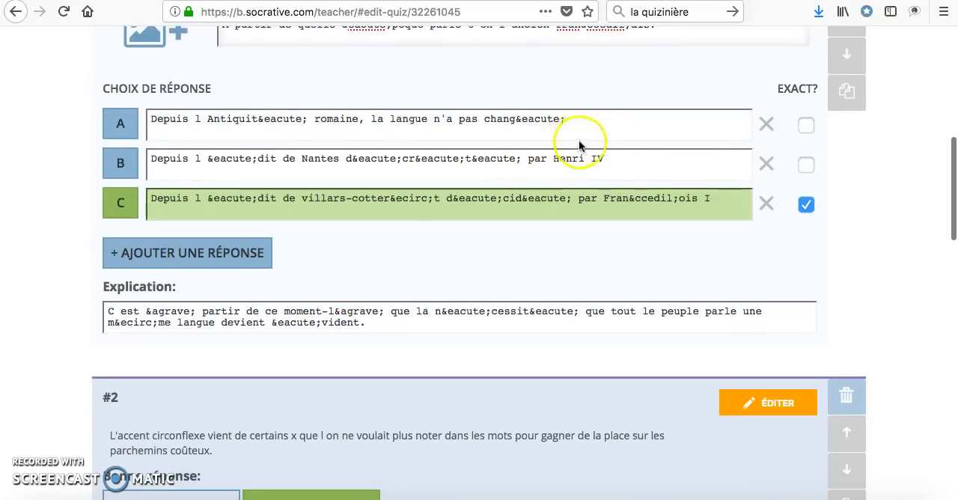
scroll(523, 206, up, 3)
scroll(524, 211, down, 1)
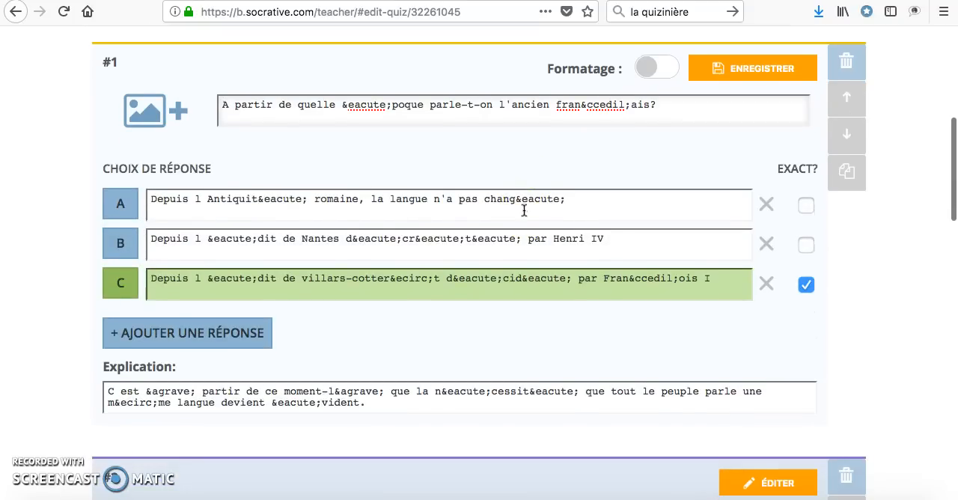
scroll(636, 217, up, 1)
click(754, 97)
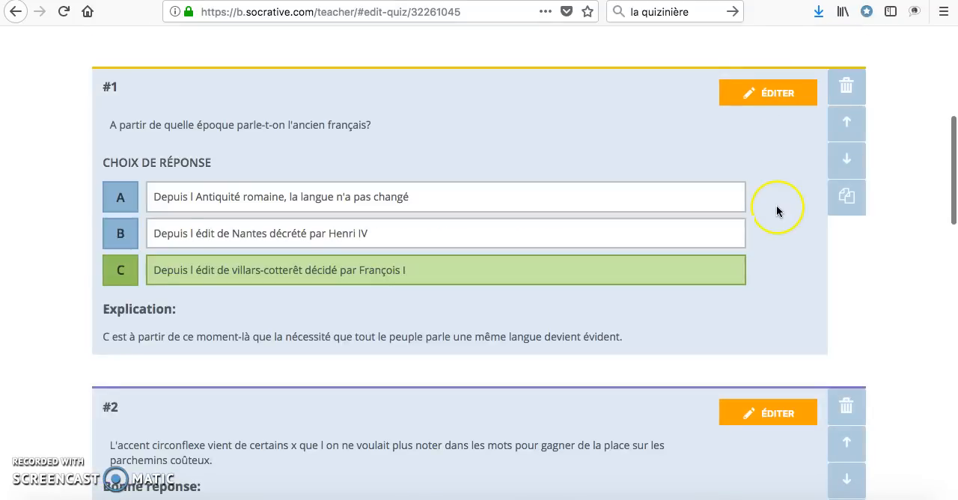
Step: Examine the true/false question on the circumflex accent and the short-answer question on the word bibliothèque
scroll(776, 205, down, 5)
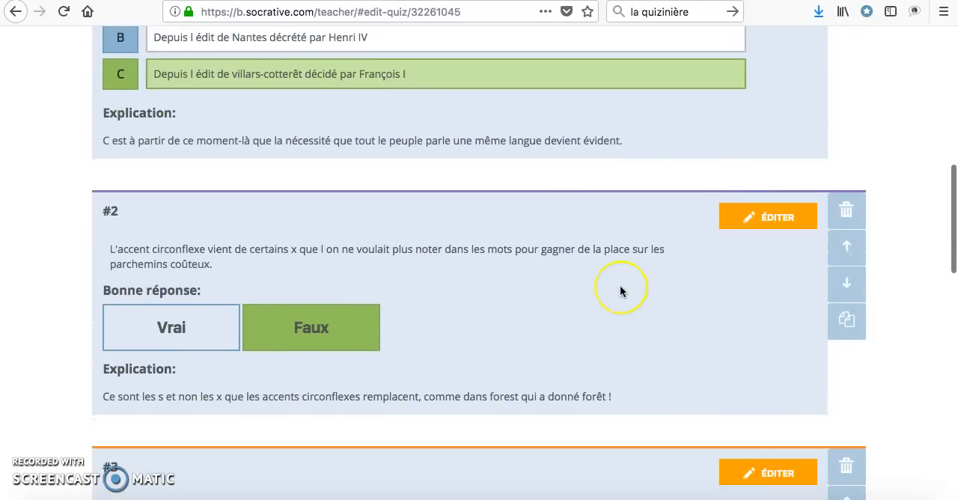
scroll(620, 285, down, 2)
scroll(620, 291, down, 1)
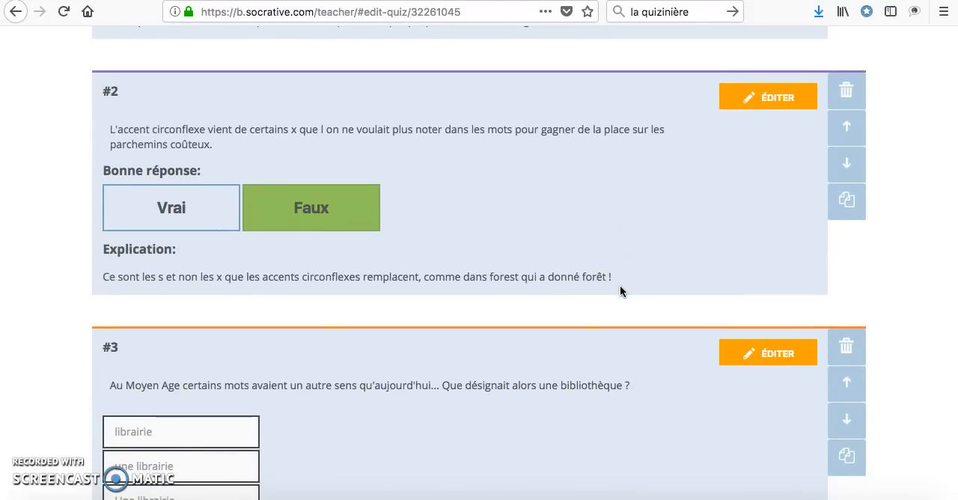
scroll(619, 291, down, 1)
scroll(620, 291, down, 1)
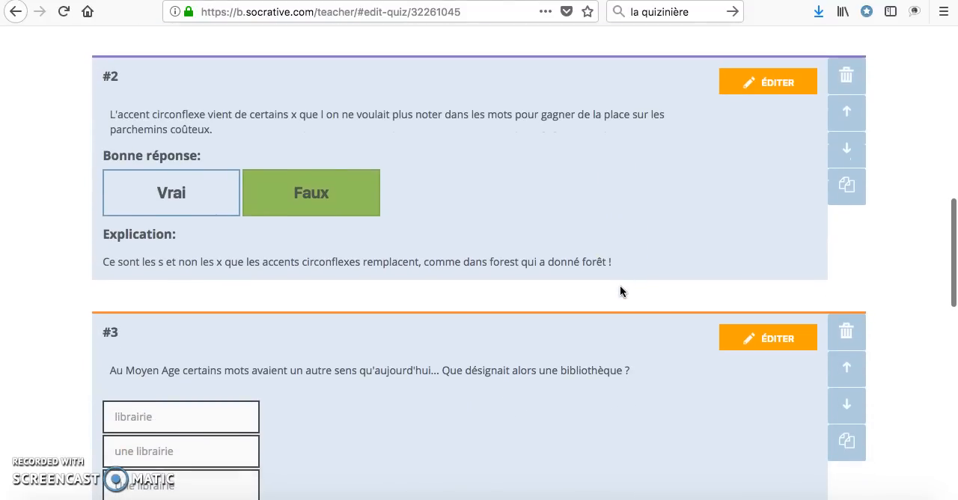
scroll(620, 291, down, 1)
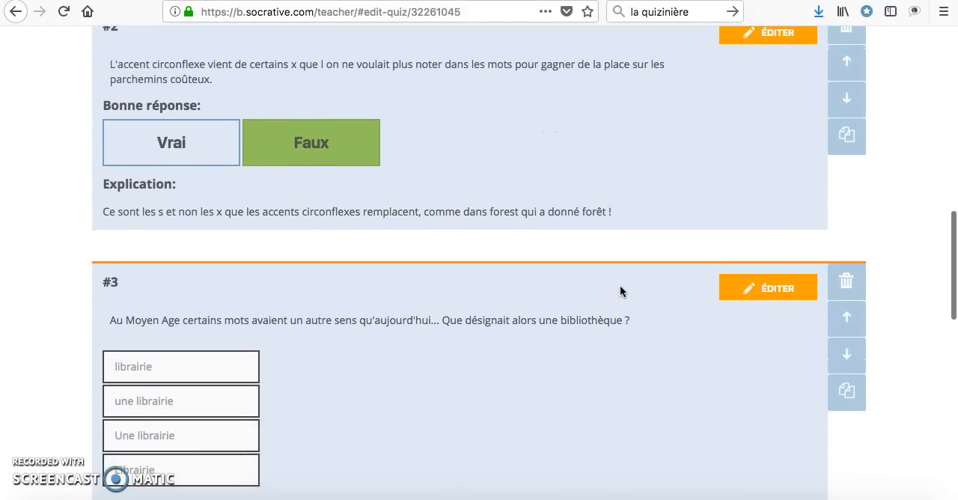
scroll(620, 290, down, 4)
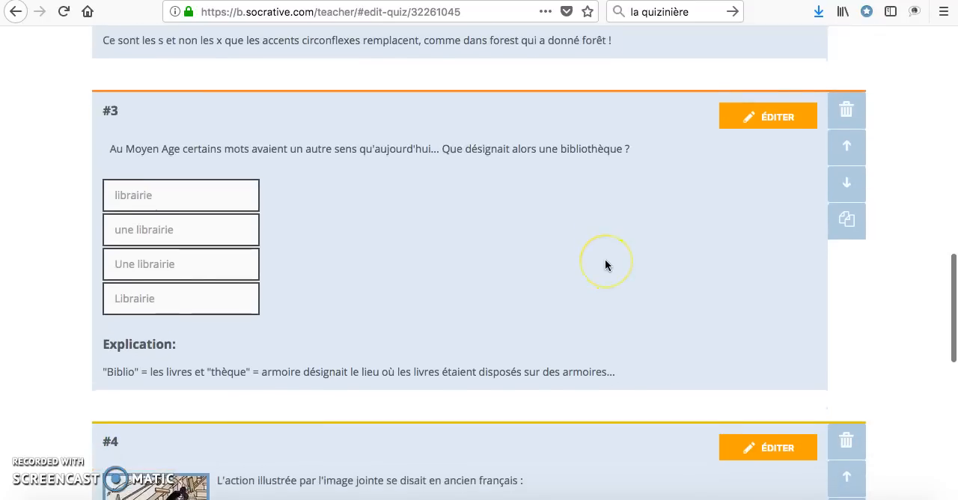
scroll(604, 265, down, 1)
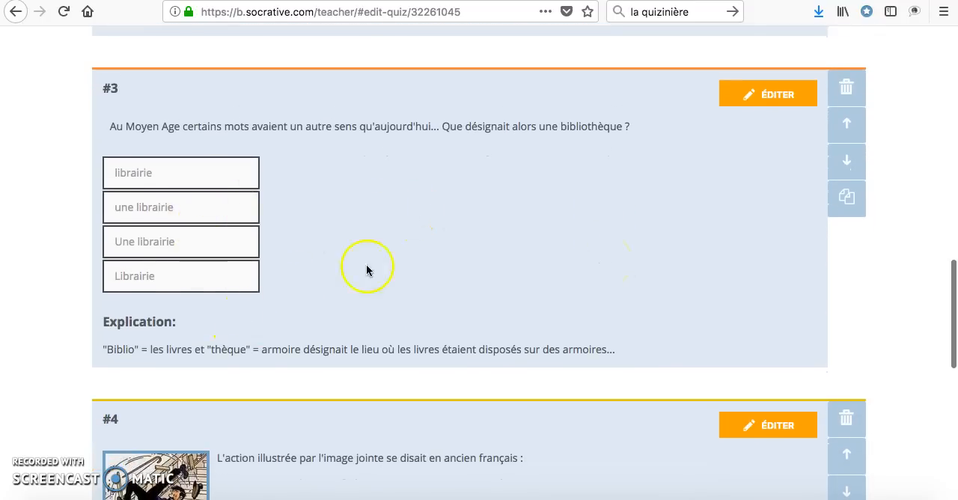
Step: Open short-answer question 3 in edit mode, review its accepted answers and explanation, and save it without changes
click(775, 94)
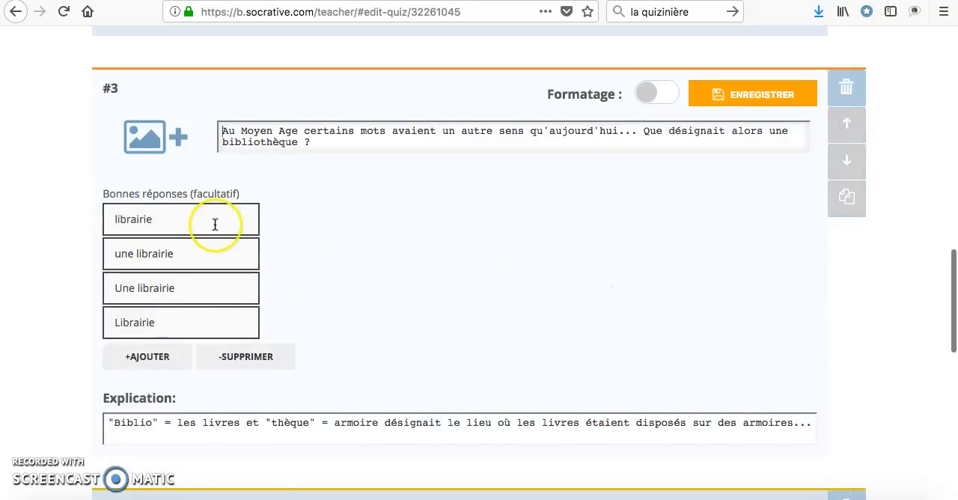
scroll(302, 246, down, 1)
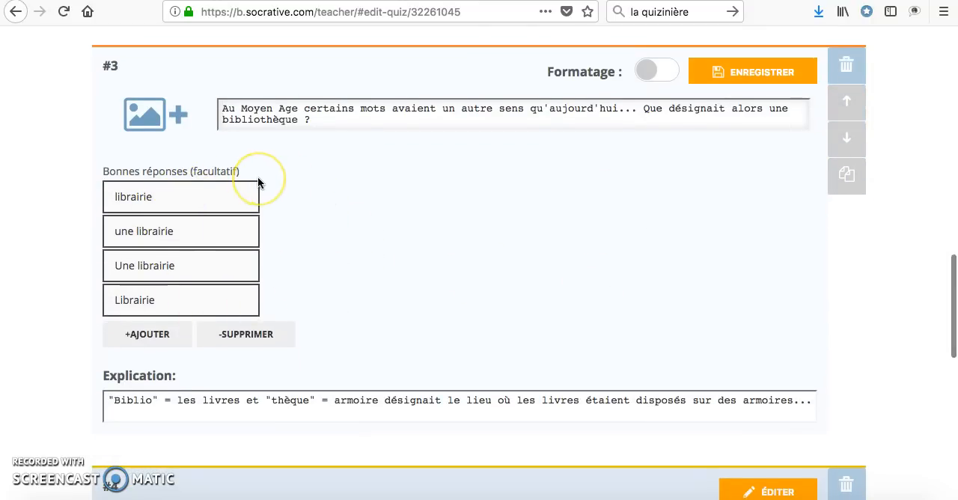
click(335, 202)
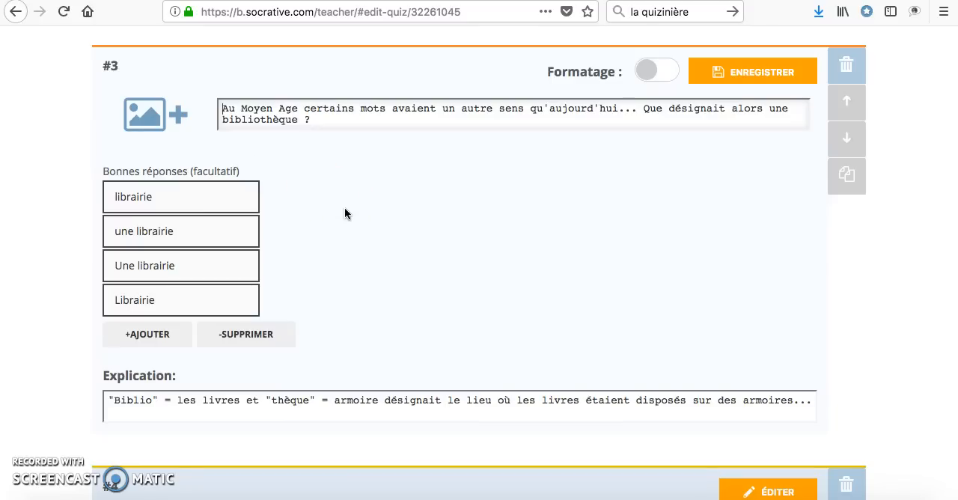
scroll(345, 207, down, 1)
scroll(344, 208, up, 2)
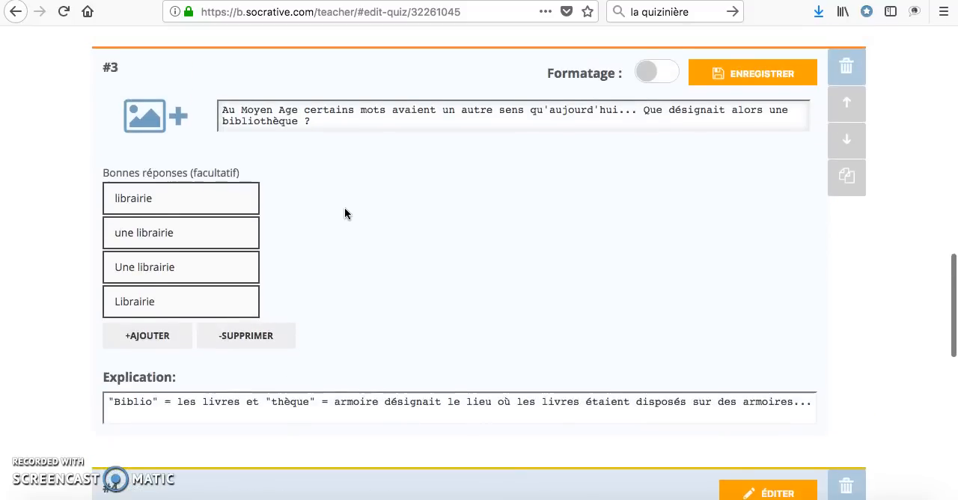
click(773, 96)
click(707, 262)
Step: Open illustrated multiple-choice question 4 in edit mode, review its image and answer choices, and save it without changes
scroll(707, 262, down, 3)
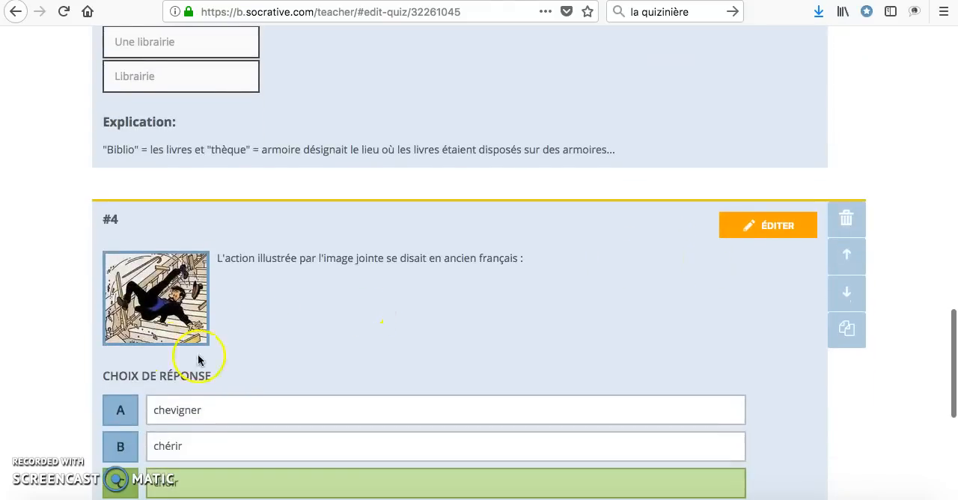
scroll(179, 283, down, 3)
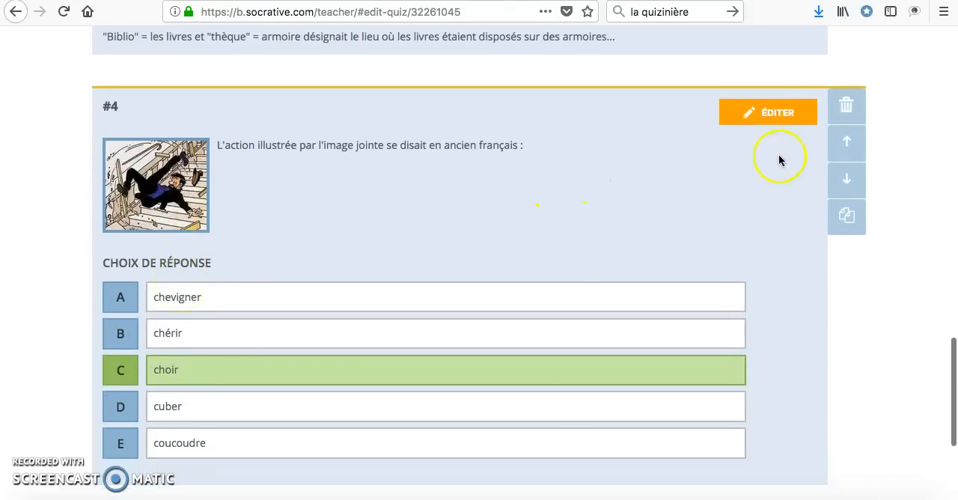
click(776, 120)
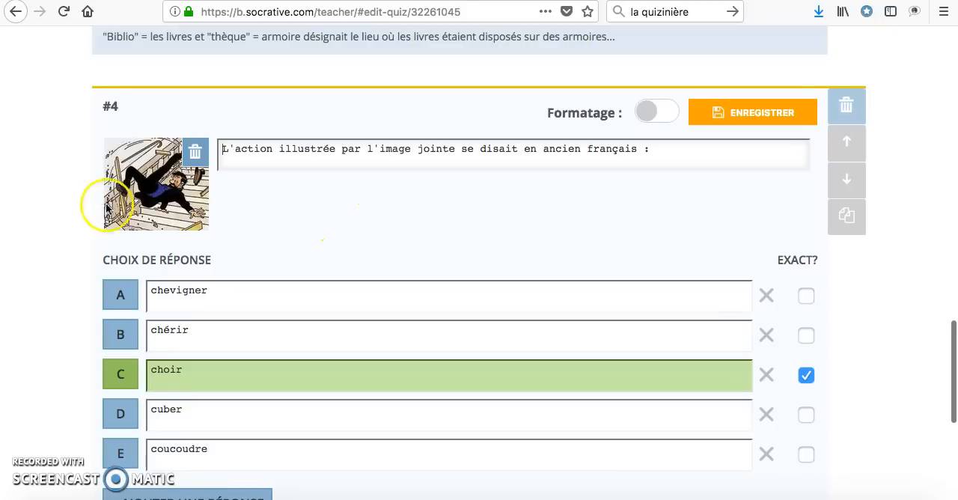
scroll(304, 226, down, 1)
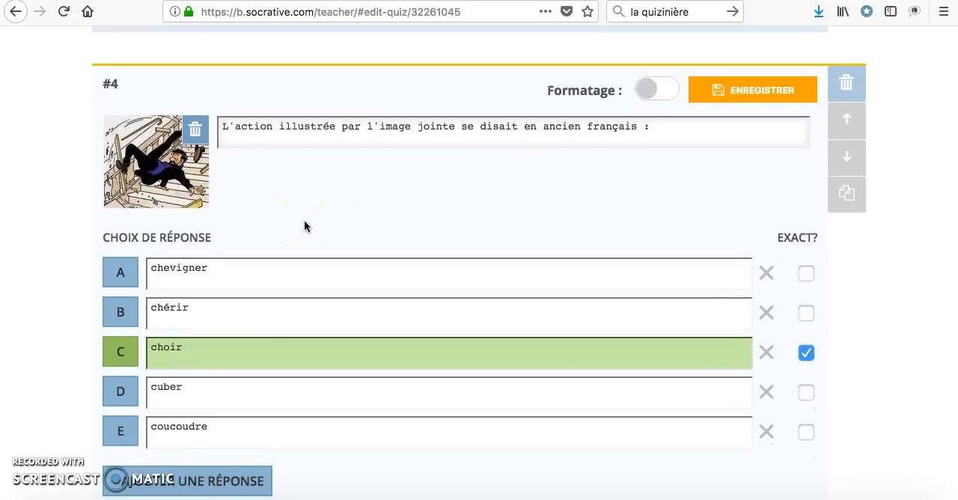
scroll(303, 226, down, 5)
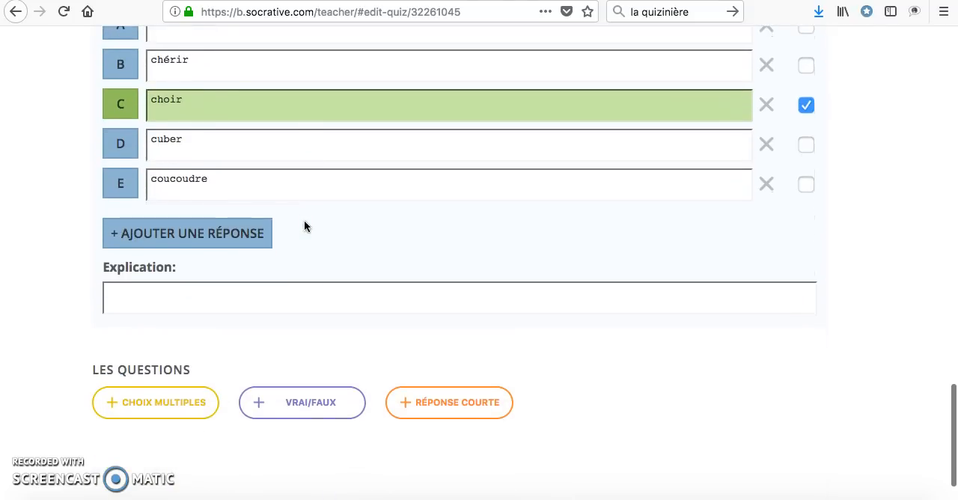
click(731, 177)
scroll(731, 177, up, 6)
click(752, 110)
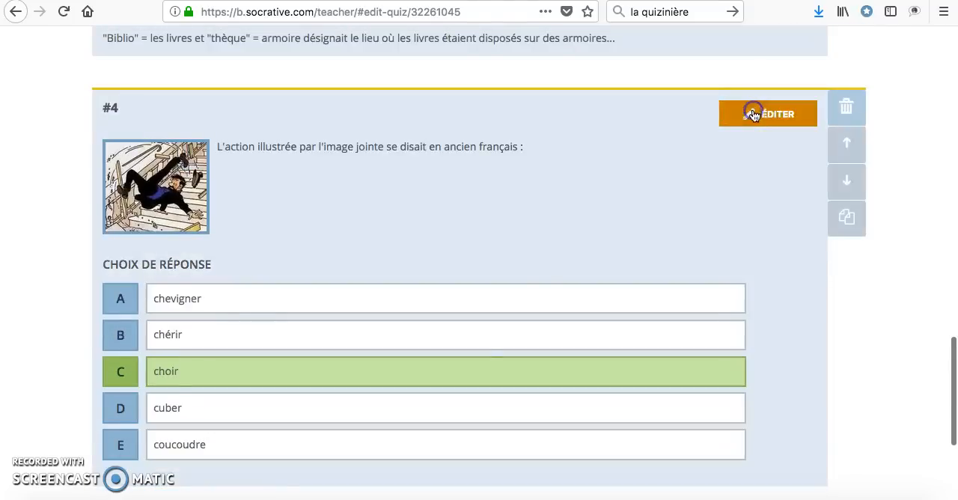
Step: Add a blank multiple-choice question 5 below question 4 and delete its answer choices E and D
scroll(479, 267, down, 5)
click(163, 349)
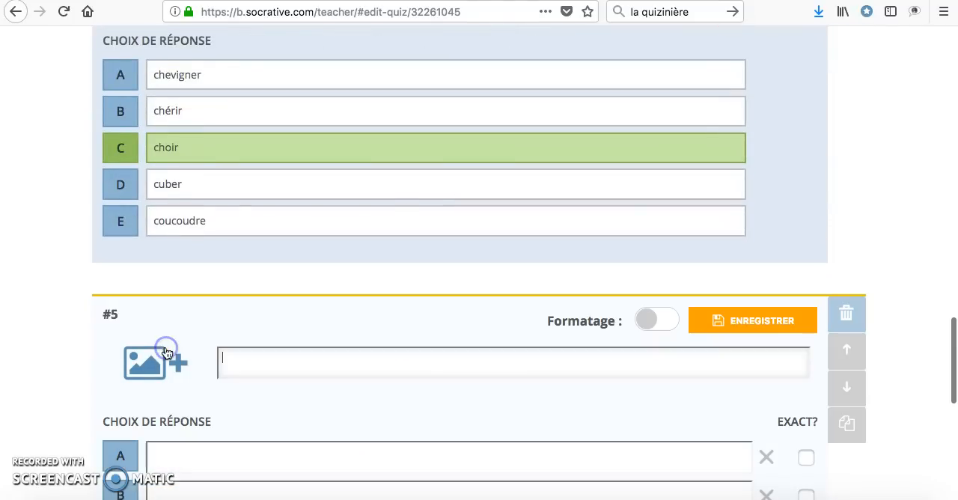
scroll(196, 407, down, 3)
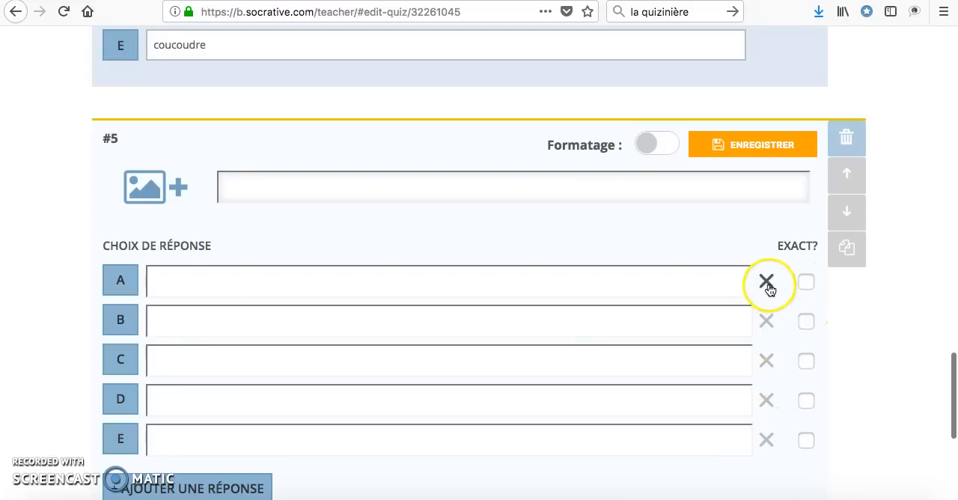
click(767, 440)
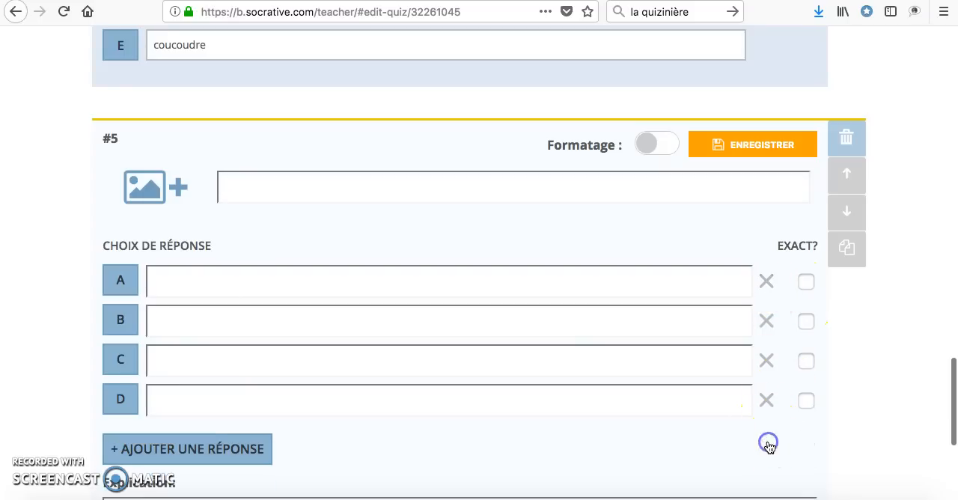
click(767, 402)
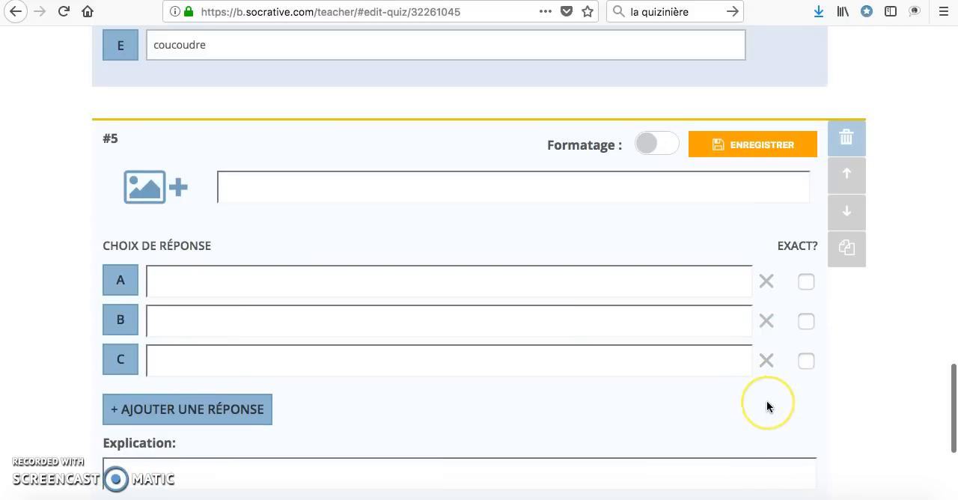
Step: Save the quiz and exit its editor, leaving sharing enabled
scroll(766, 402, down, 2)
scroll(764, 320, down, 2)
scroll(764, 320, up, 2)
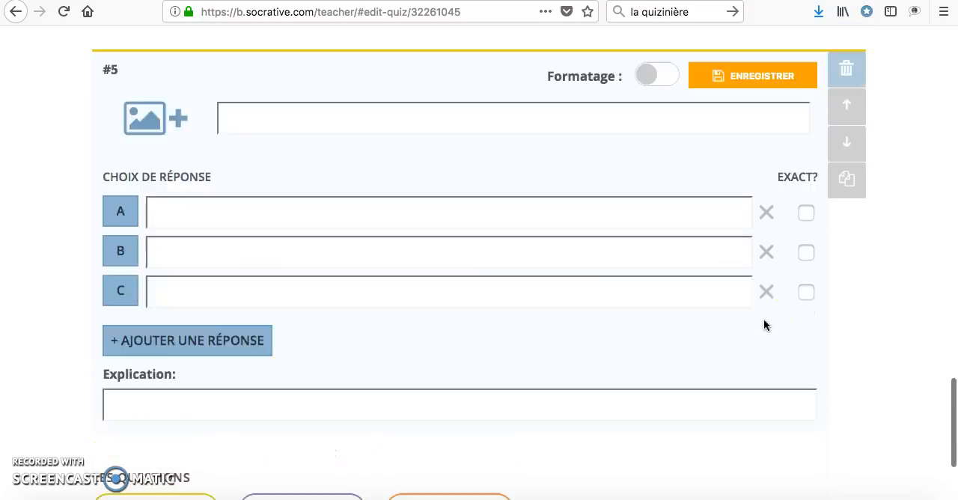
scroll(763, 319, up, 8)
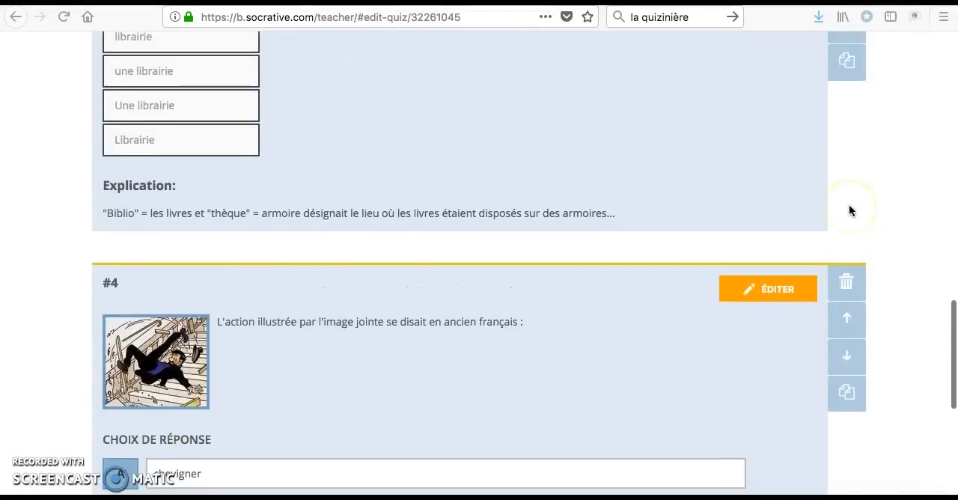
scroll(849, 211, up, 12)
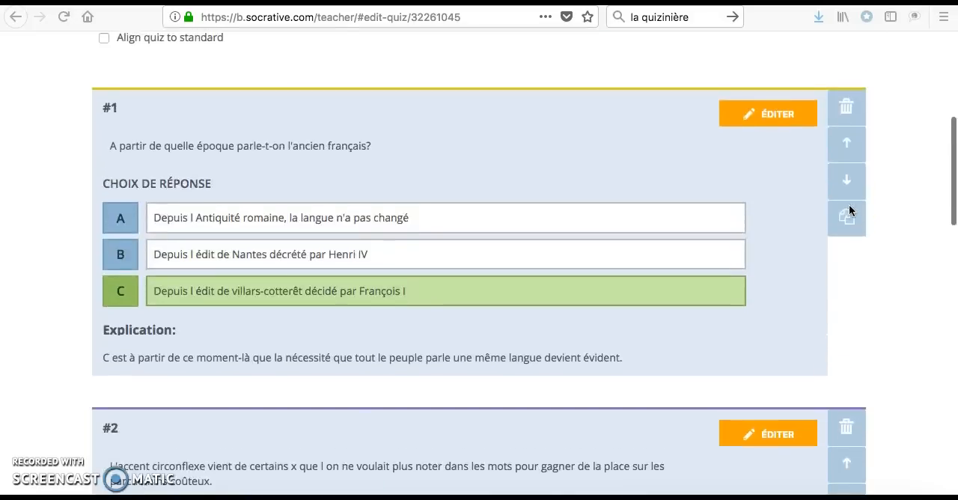
scroll(848, 210, up, 5)
click(796, 116)
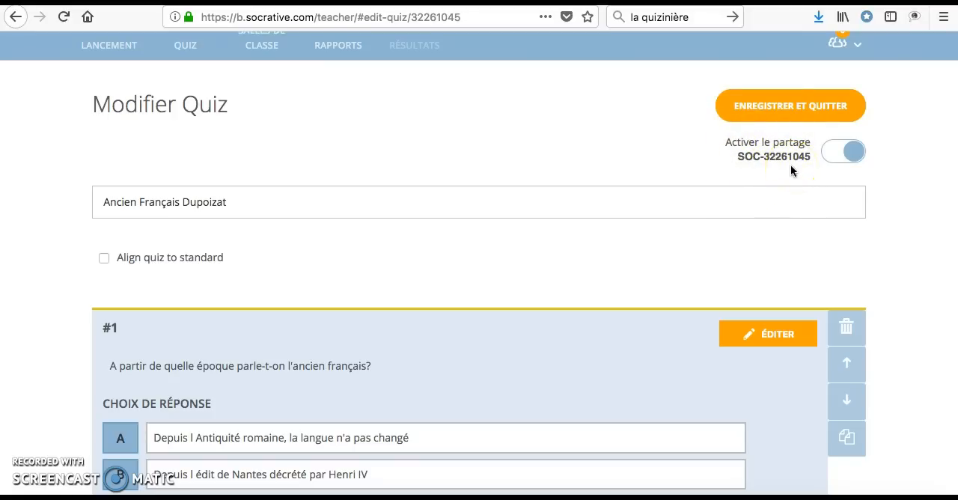
click(798, 107)
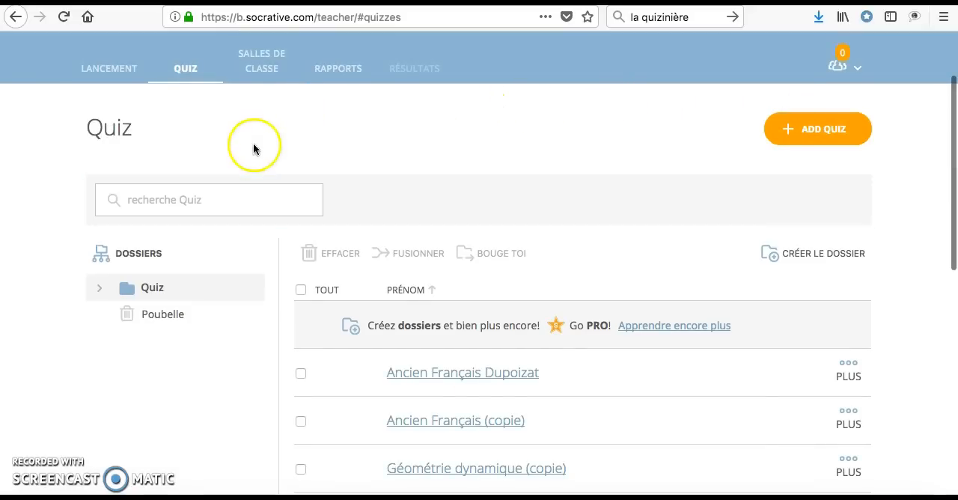
Step: Go to the launch page and start launching a quiz
scroll(381, 186, down, 1)
scroll(381, 185, up, 1)
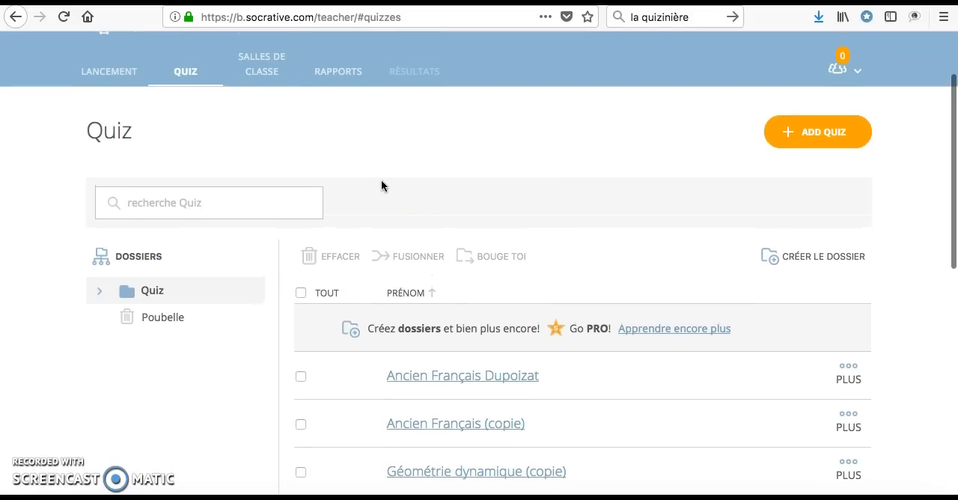
scroll(382, 186, up, 2)
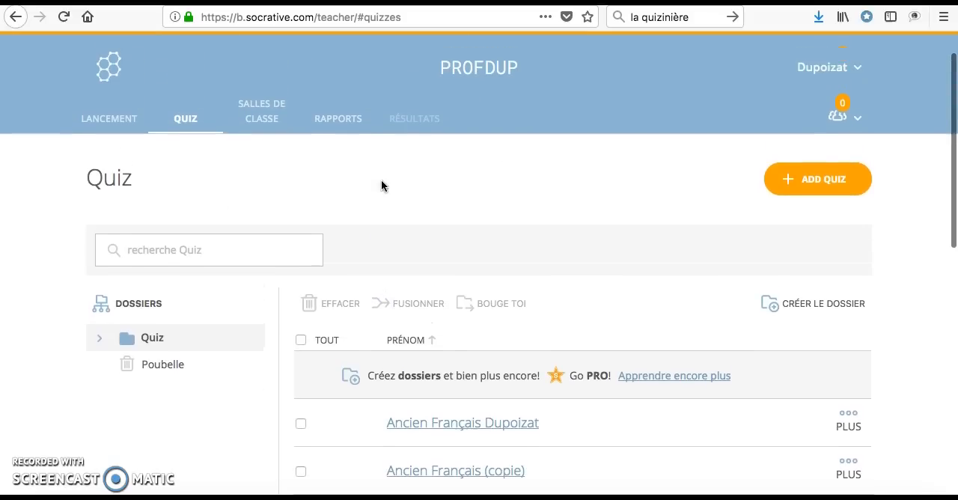
click(116, 133)
scroll(133, 226, down, 1)
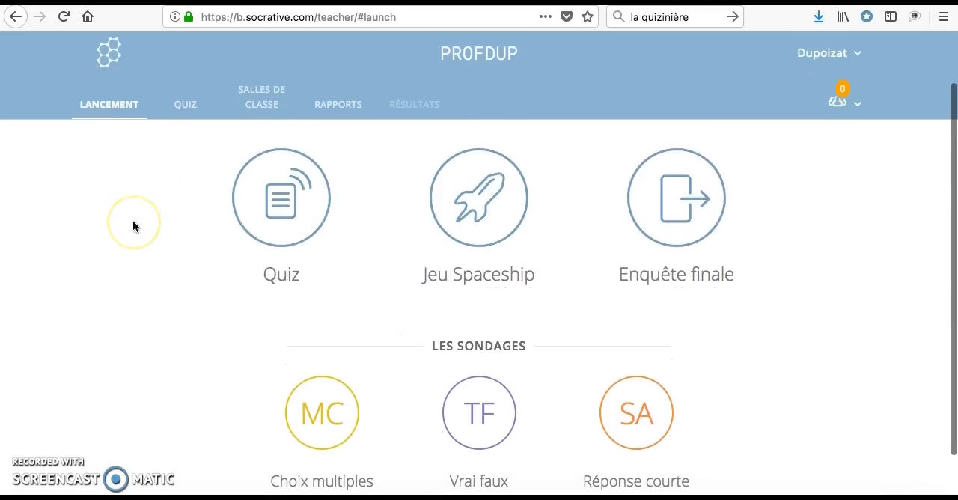
click(272, 184)
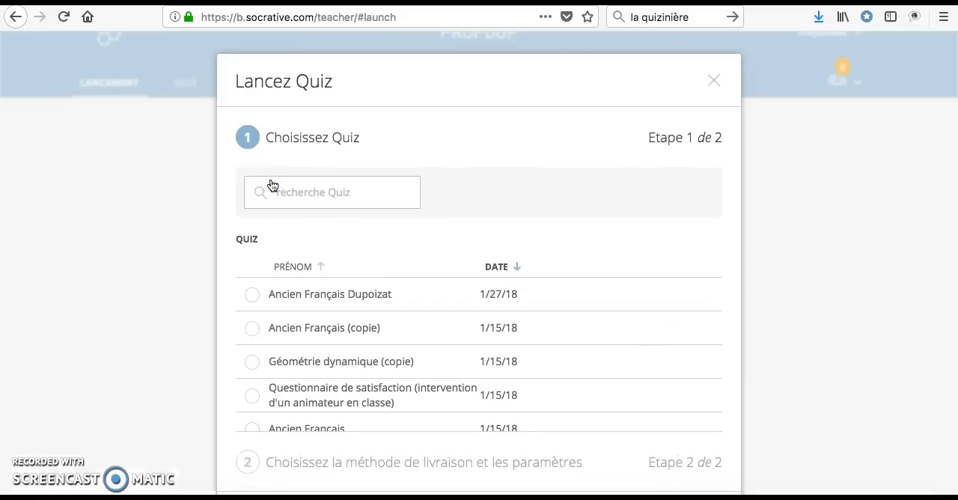
Step: Choose the Ancien Français quiz dated 1/27/18 for launch and continue to the delivery method and settings
scroll(339, 255, down, 1)
scroll(324, 268, up, 1)
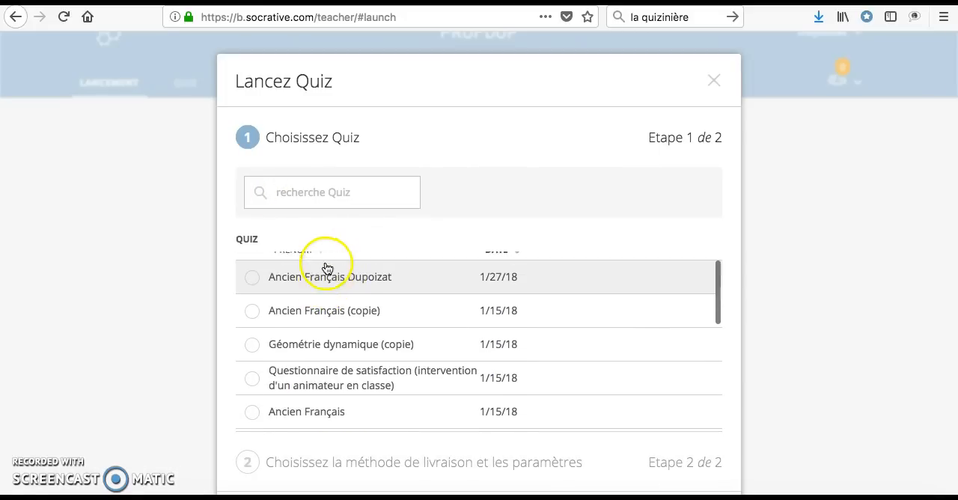
click(253, 287)
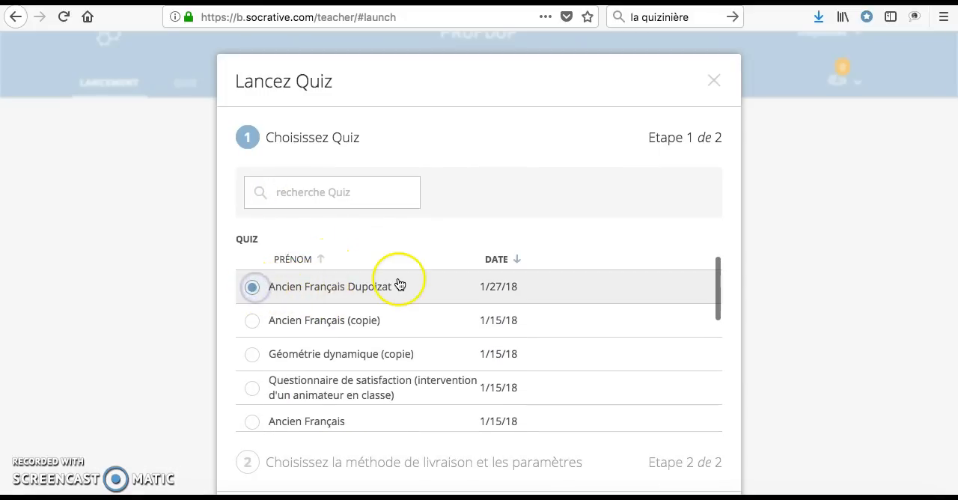
scroll(399, 284, down, 1)
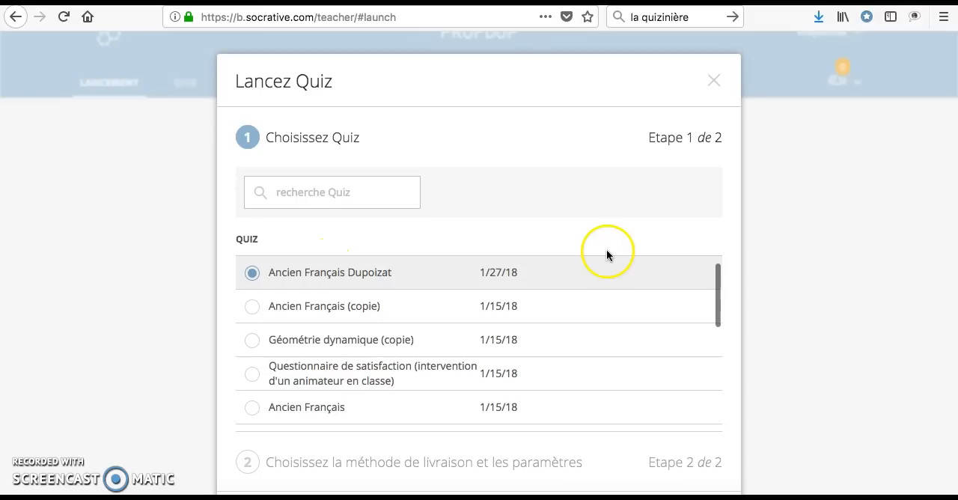
scroll(673, 232, down, 2)
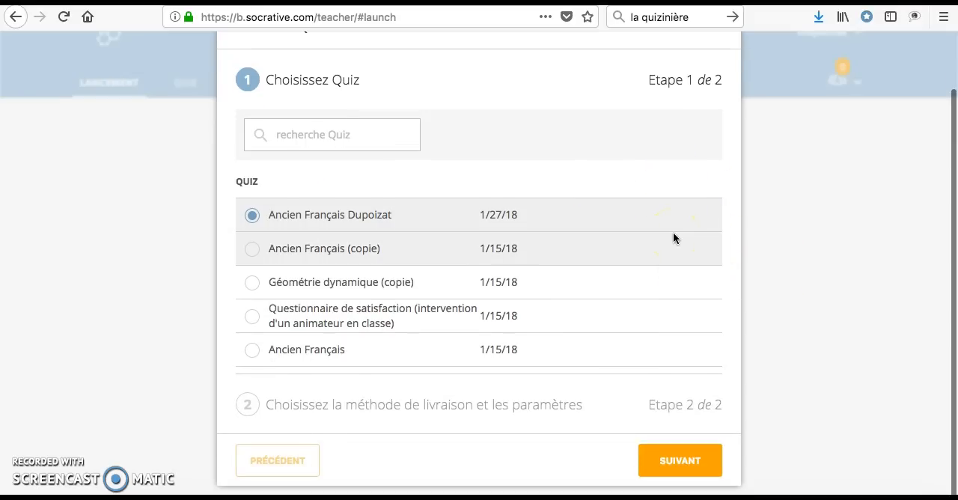
click(671, 464)
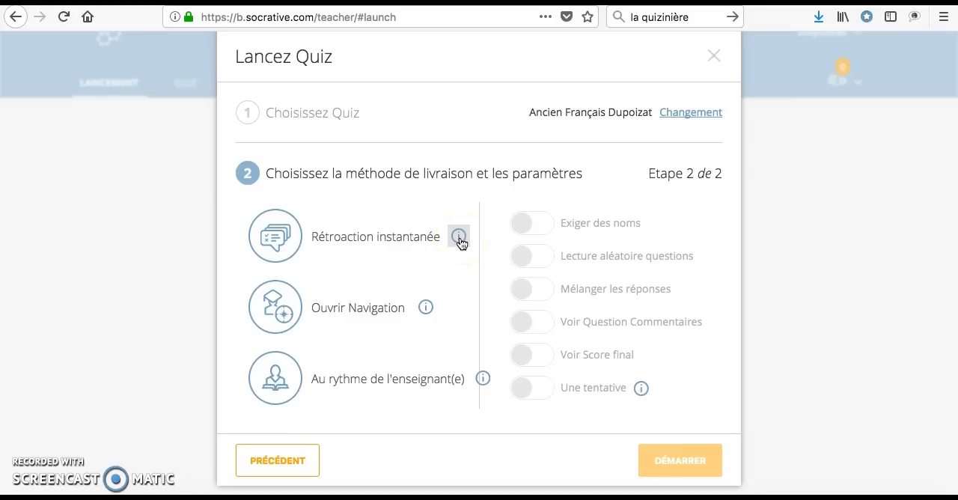
Step: Review the explanations of the three delivery methods and choose Rétroaction instantanée
mouse_move(459, 238)
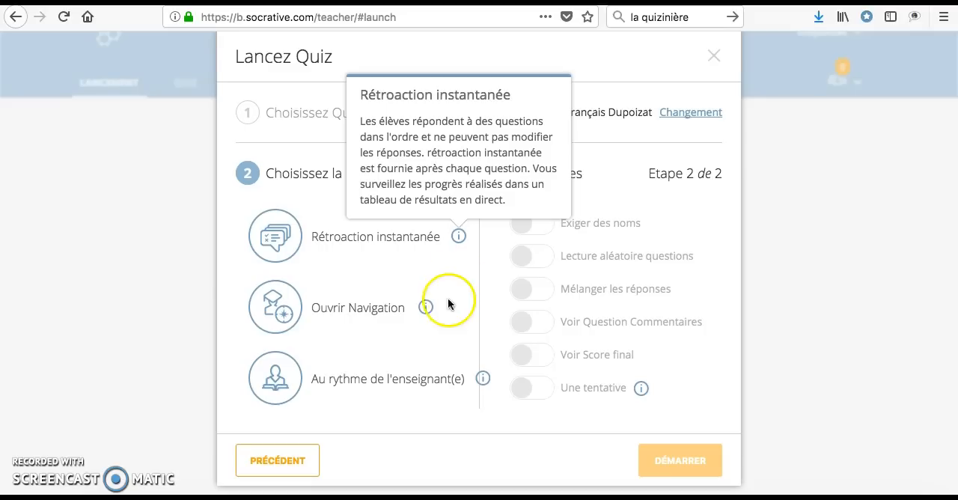
click(425, 309)
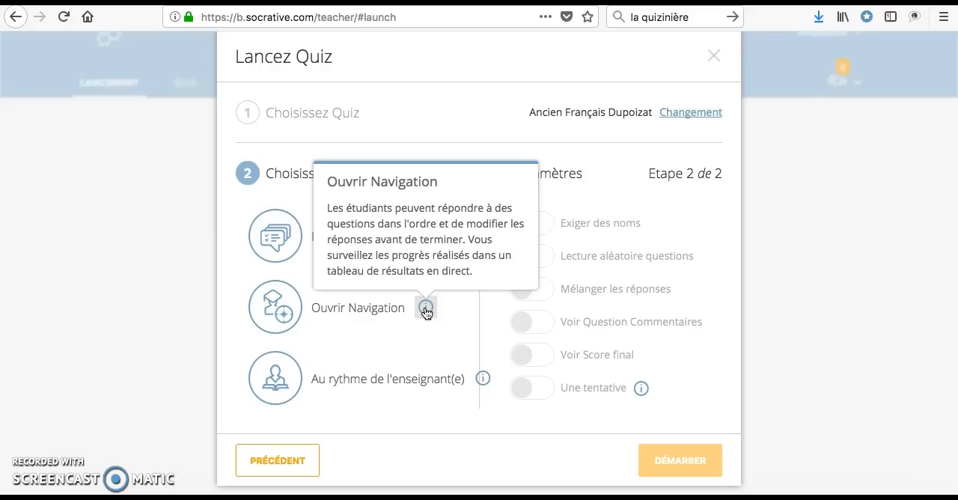
click(483, 380)
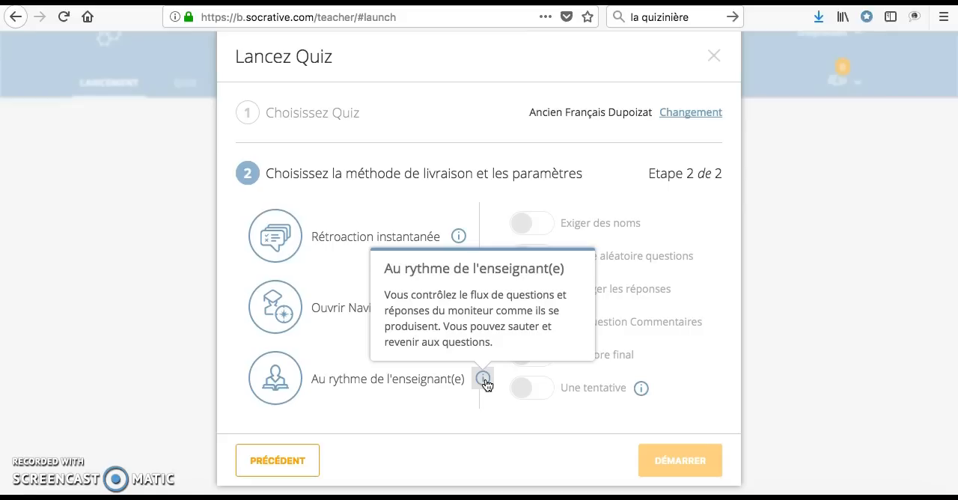
click(373, 238)
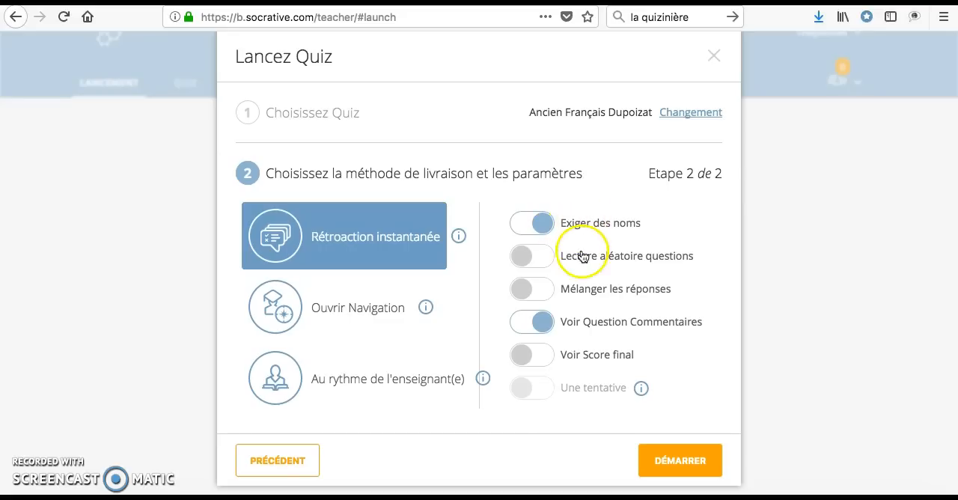
Step: Try switching the Lecture aléatoire questions, Mélanger les réponses and Voir Question Commentaires options, returning each to its original state
click(546, 262)
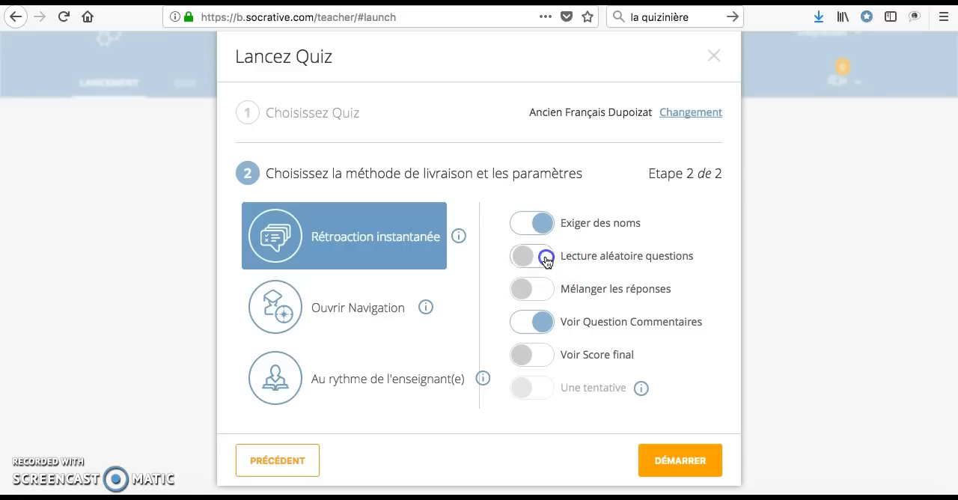
click(522, 260)
click(547, 292)
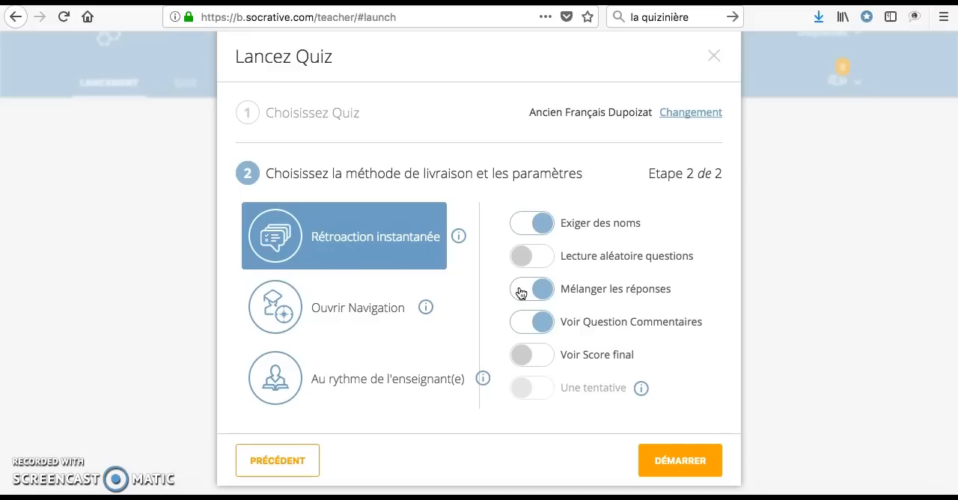
click(522, 293)
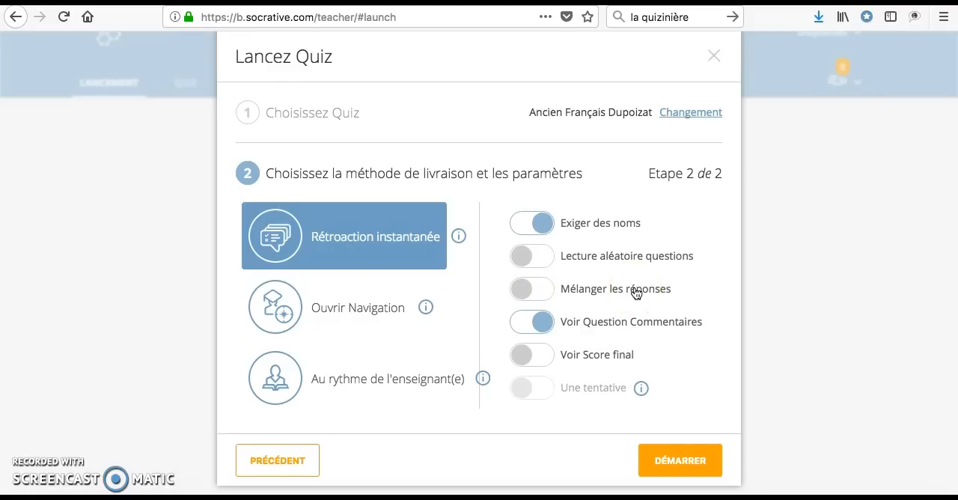
click(548, 321)
click(547, 327)
Step: Check the explanation of the Une tentative option and start the quiz with the current settings
click(644, 389)
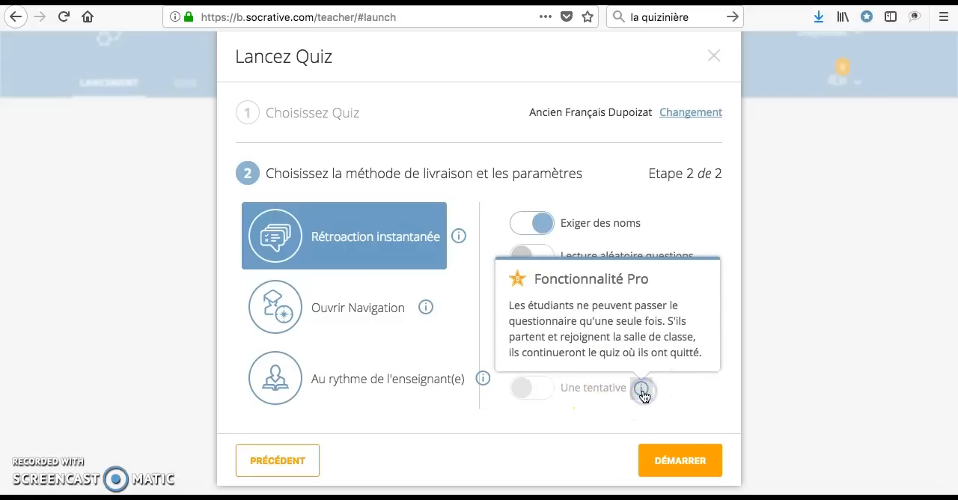
click(692, 389)
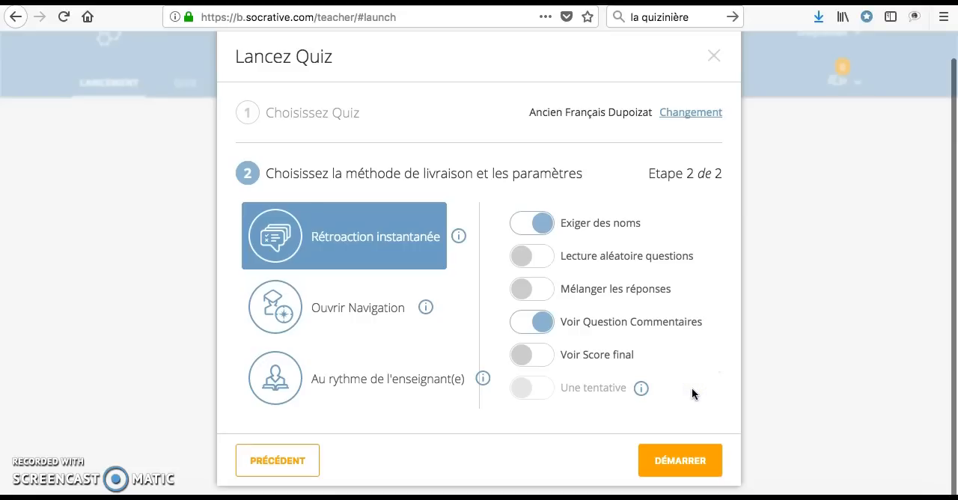
click(680, 390)
click(679, 463)
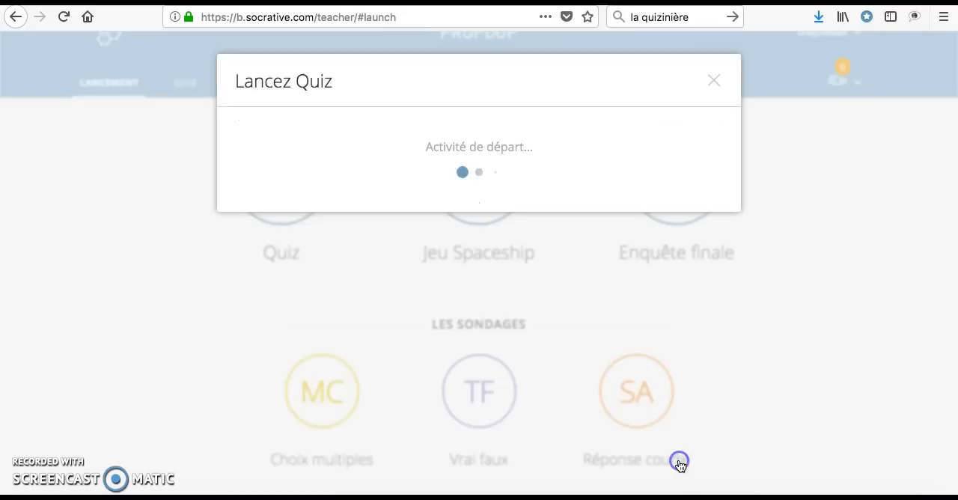
click(809, 327)
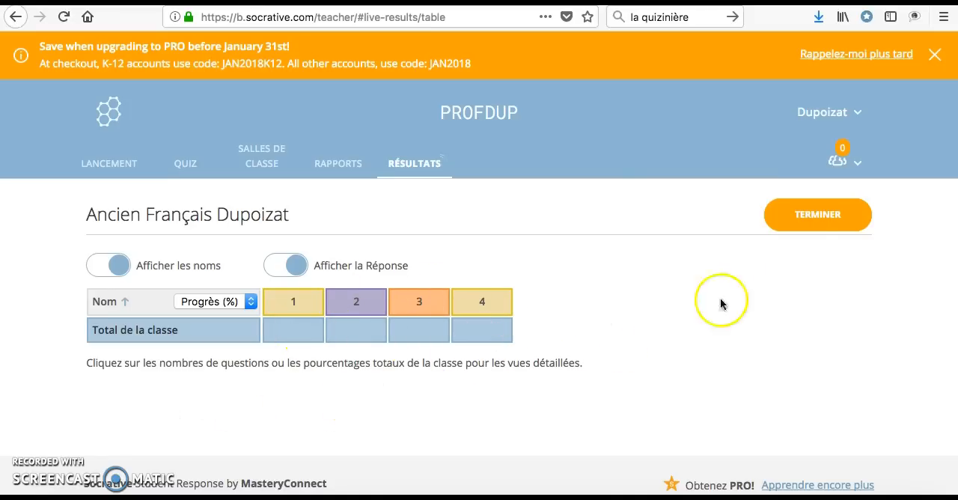
Step: Examine the report types and delivery options offered for ending the activity, and close them without ending it
click(813, 225)
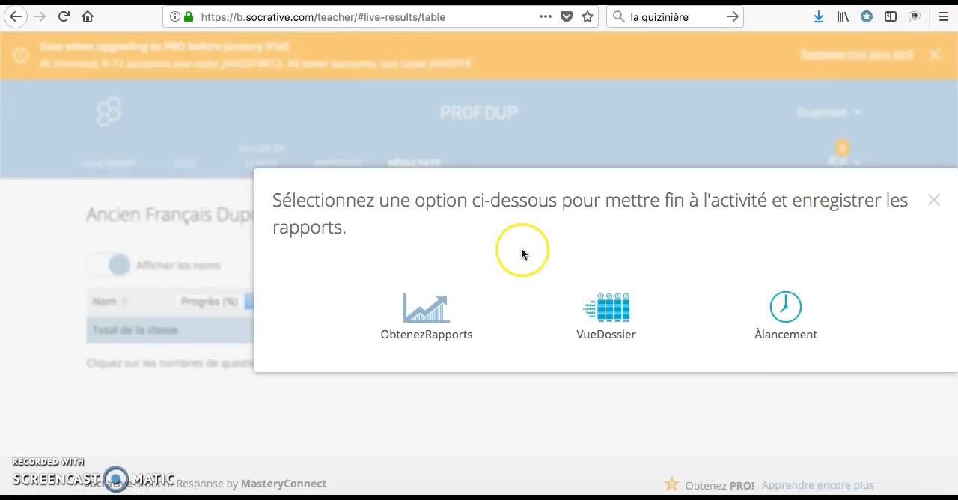
click(441, 319)
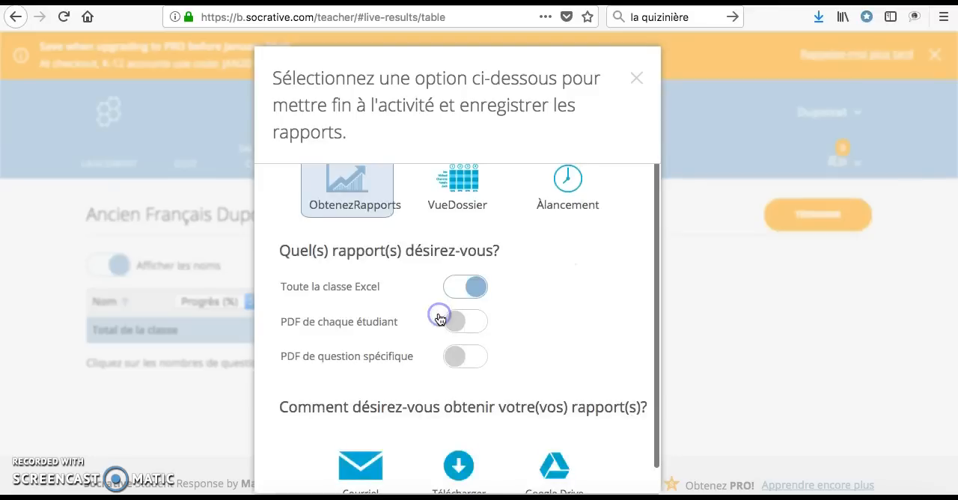
scroll(560, 314, down, 1)
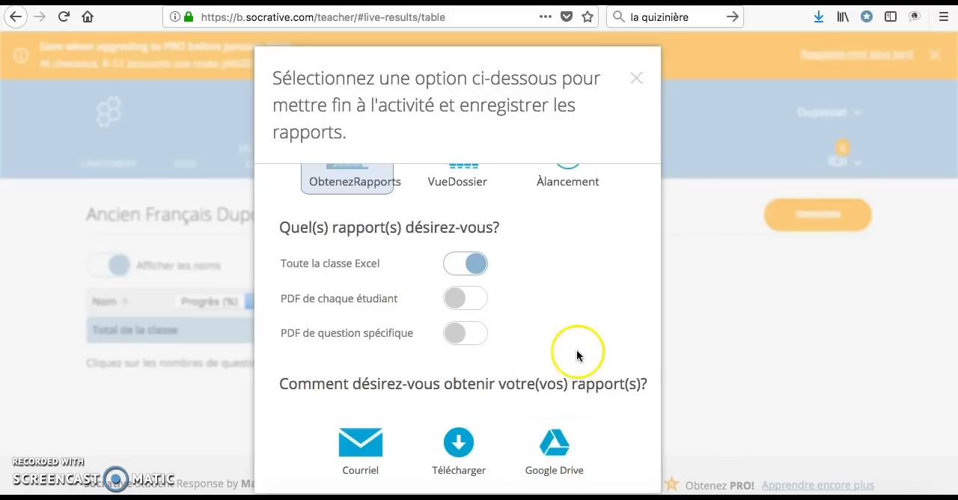
scroll(577, 356, up, 1)
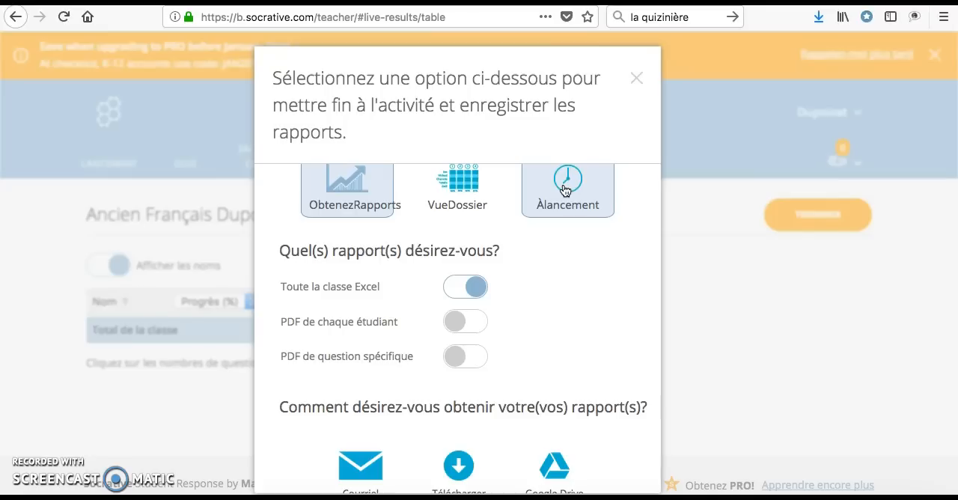
click(636, 88)
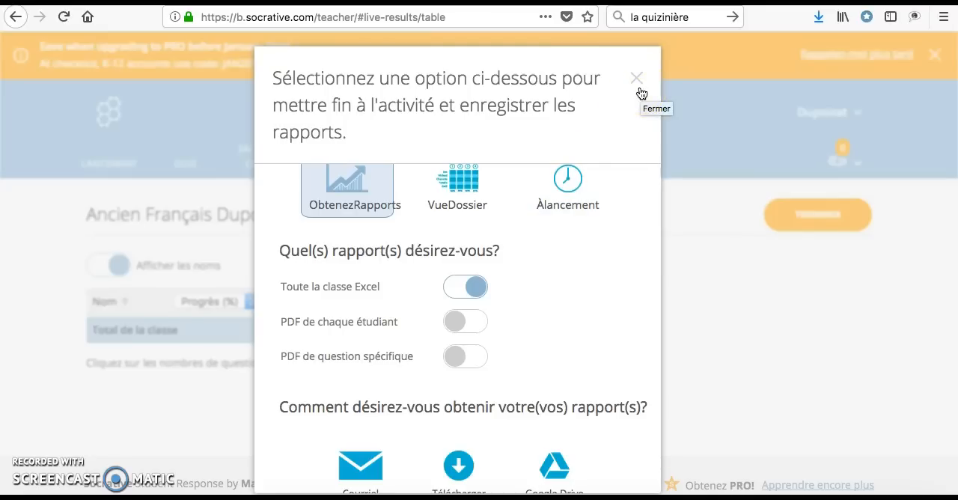
click(636, 80)
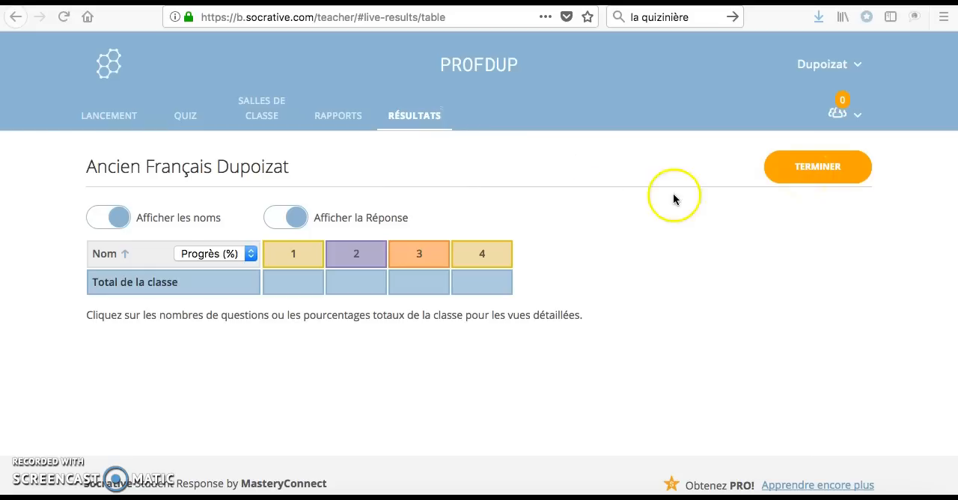
Step: Download the whole-class Excel report for the Ancien Français quiz dated 1/18/18, choosing to open it with OpenOffice
click(342, 120)
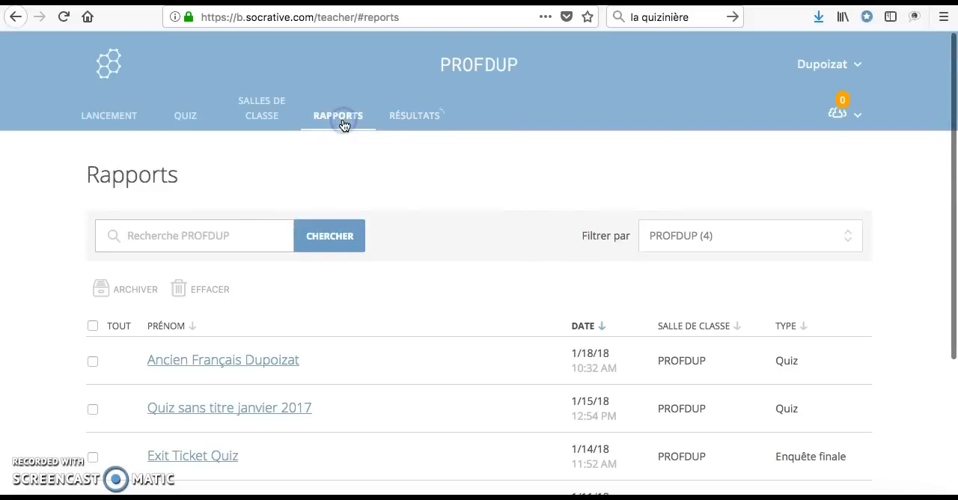
click(213, 368)
click(345, 299)
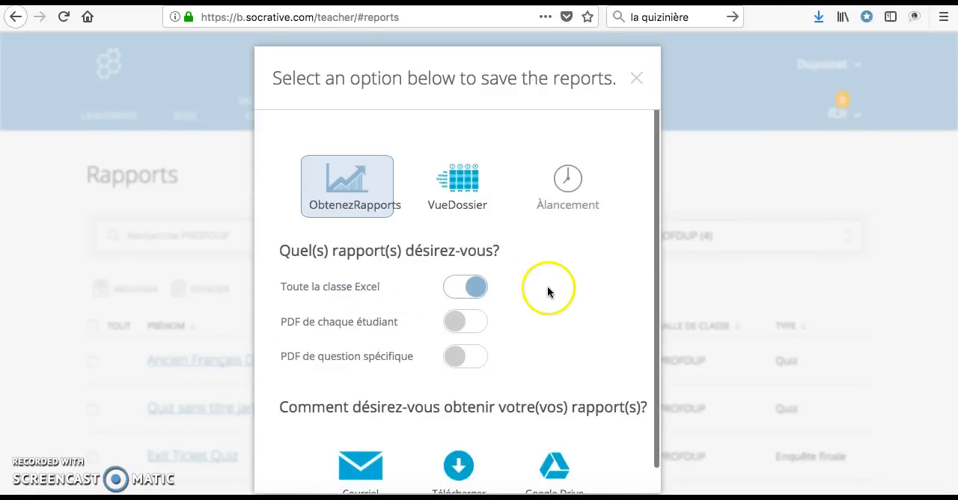
scroll(547, 286, down, 1)
click(457, 454)
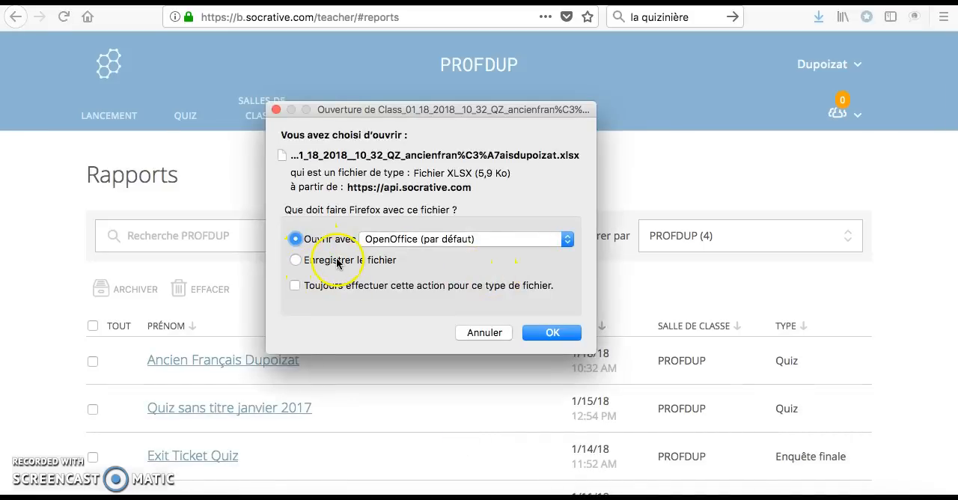
click(544, 337)
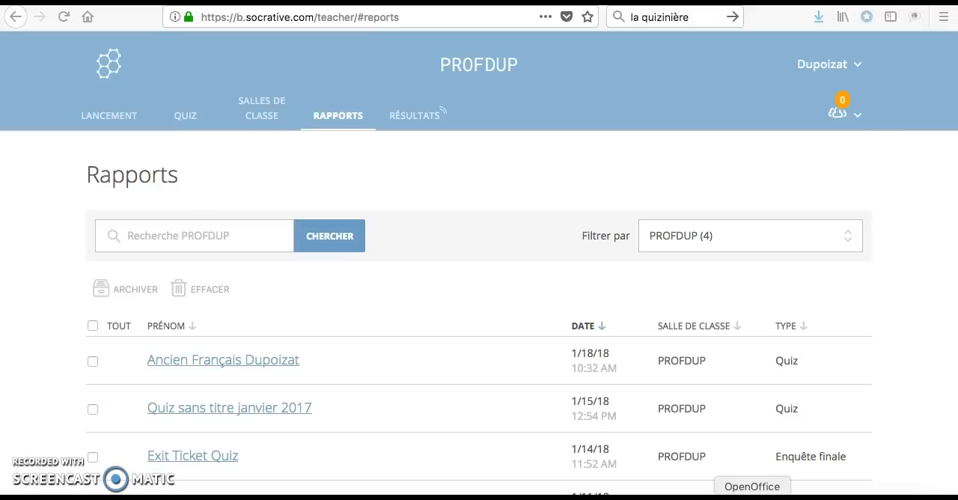
Step: Examine the student scores, correct-answer counts and per-question answers across the columns of the example quiz report spreadsheet
click(60, 435)
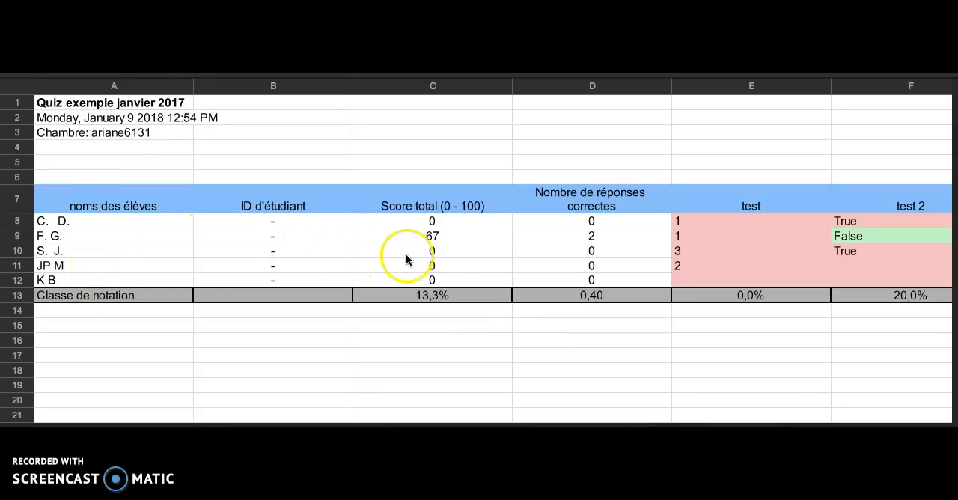
scroll(406, 258, right, 2)
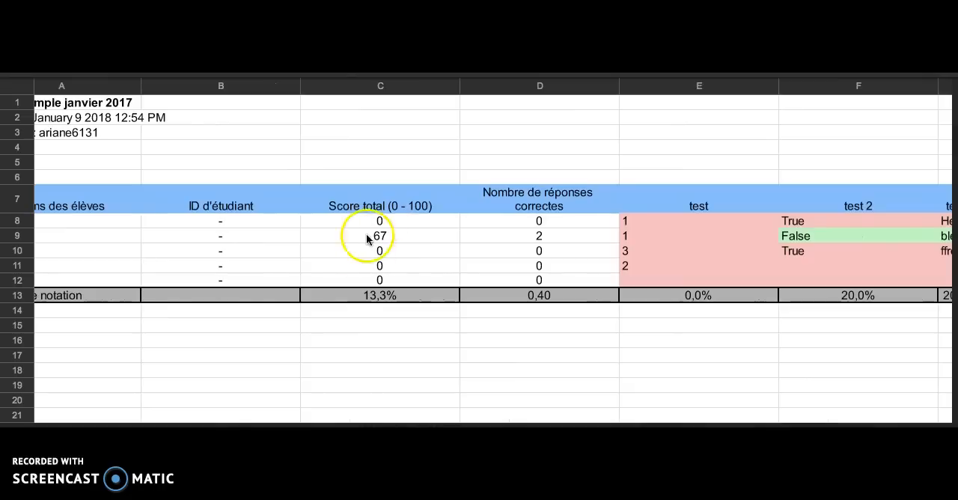
scroll(385, 279, right, 3)
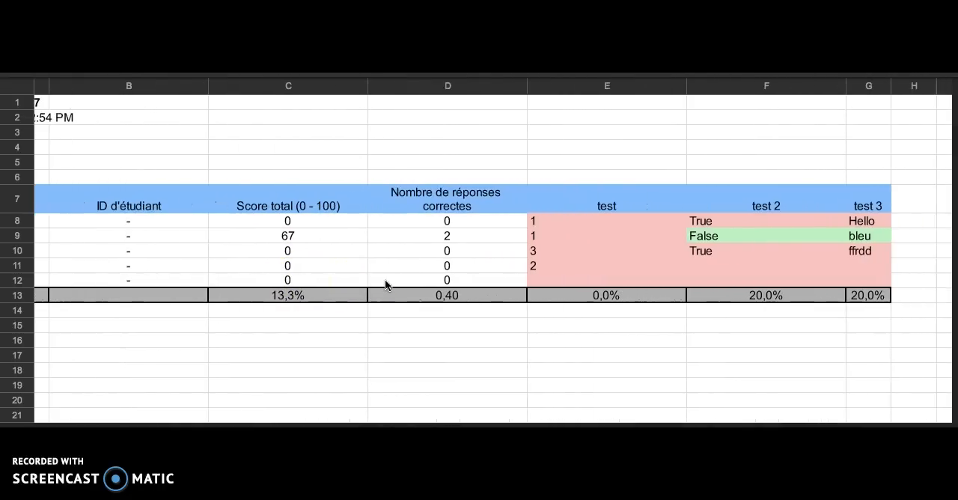
scroll(445, 241, right, 3)
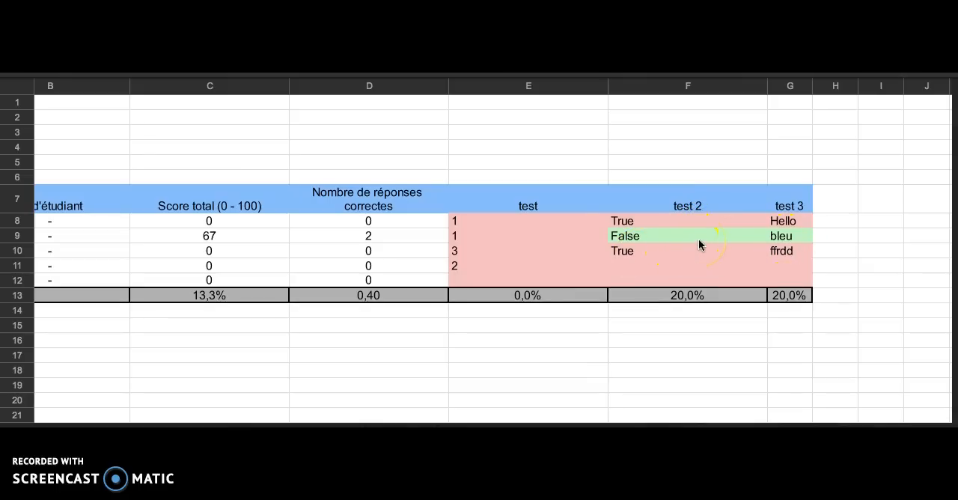
scroll(698, 238, left, 5)
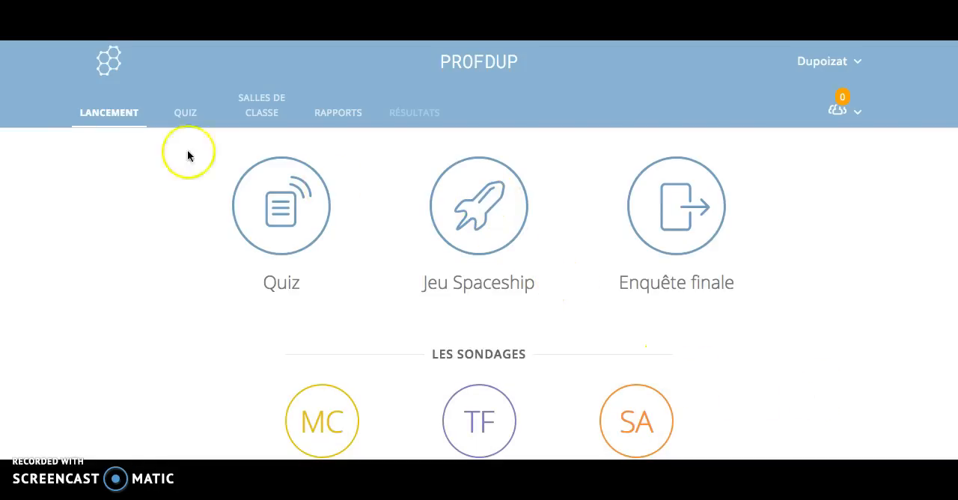
Step: Set up a Space Race game with the Ancien Français quiz dated 1/27/18 and proceed to its settings
click(490, 200)
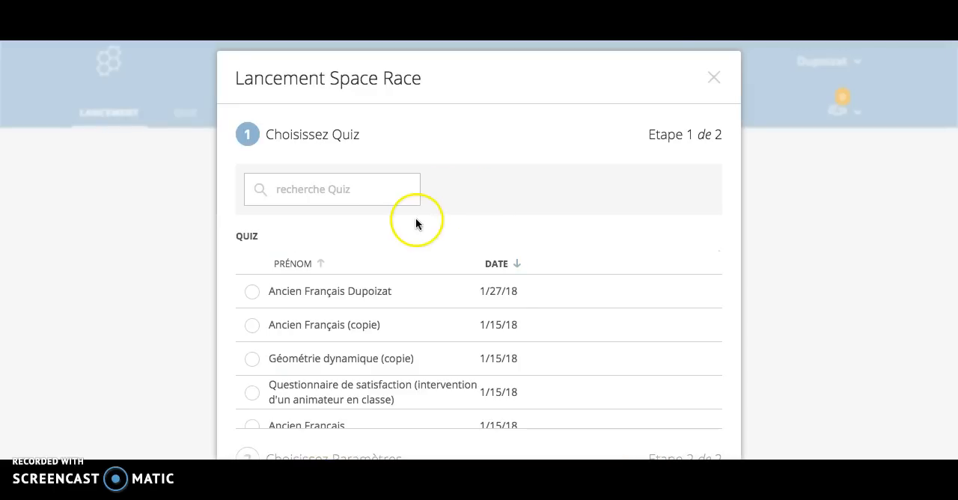
scroll(415, 218, down, 1)
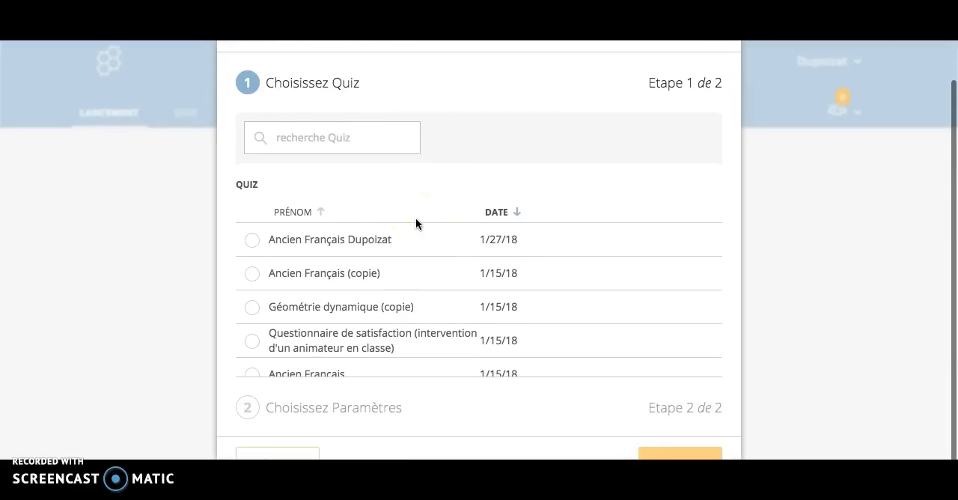
click(252, 239)
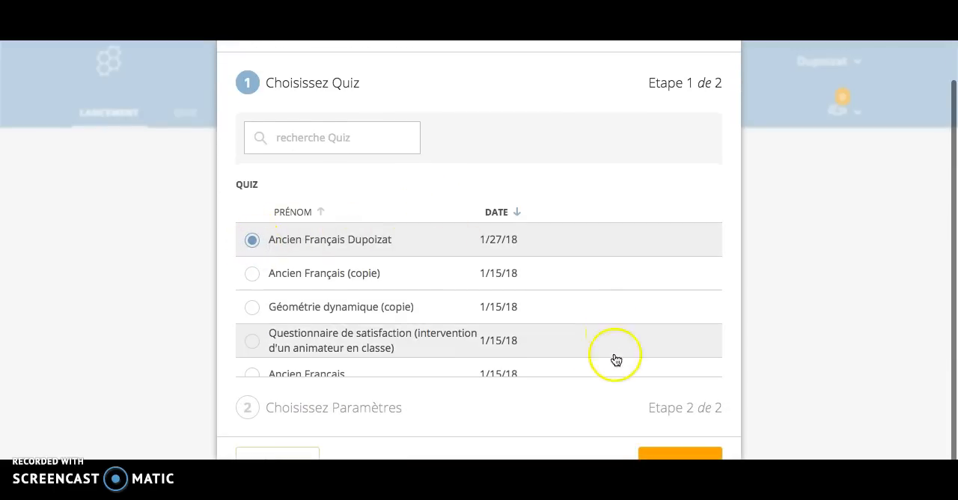
click(670, 452)
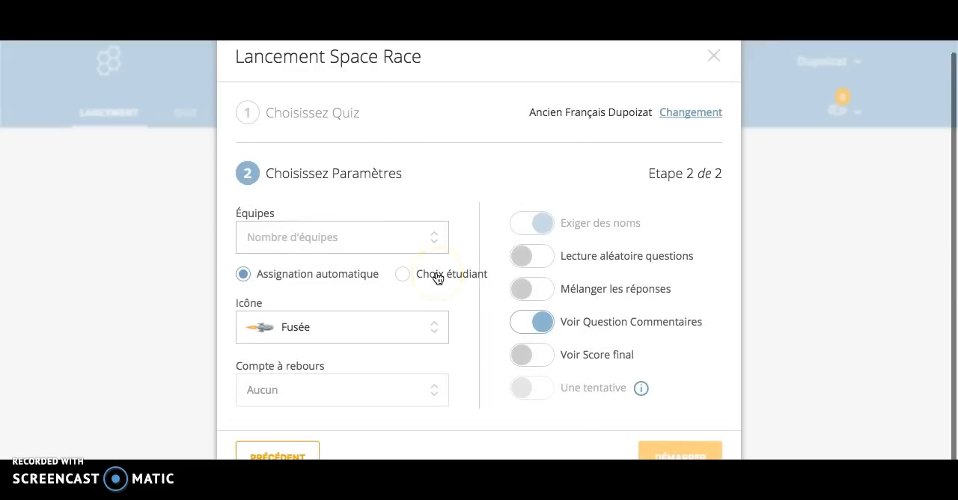
Step: Set the number of teams to 3 and look through the team icon choices, keeping Fusée
click(382, 242)
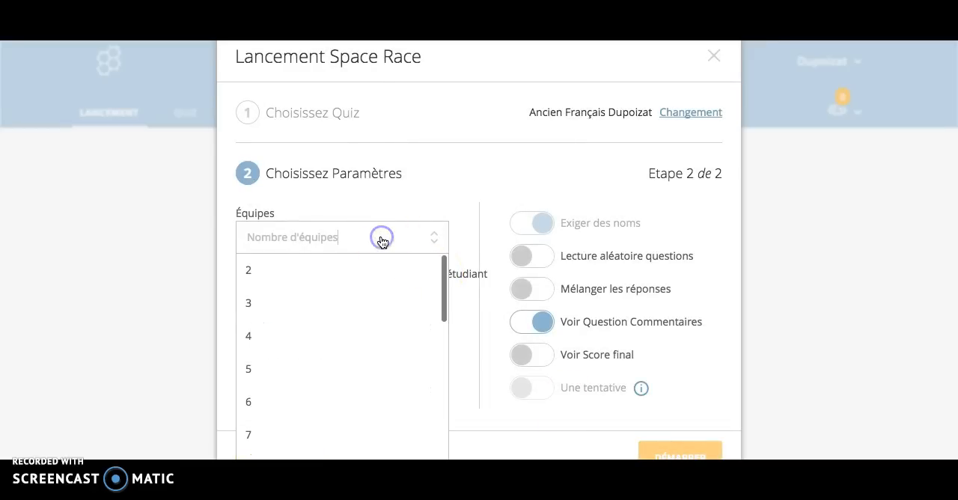
click(353, 308)
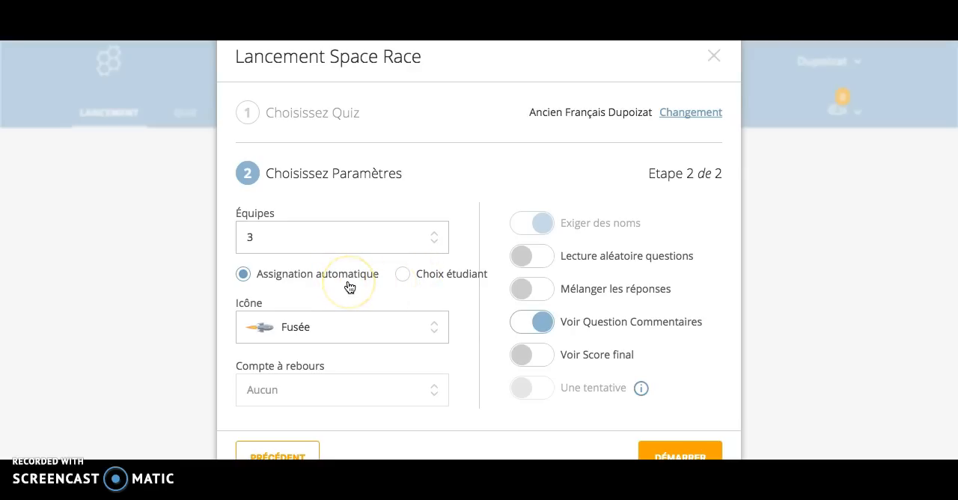
click(342, 325)
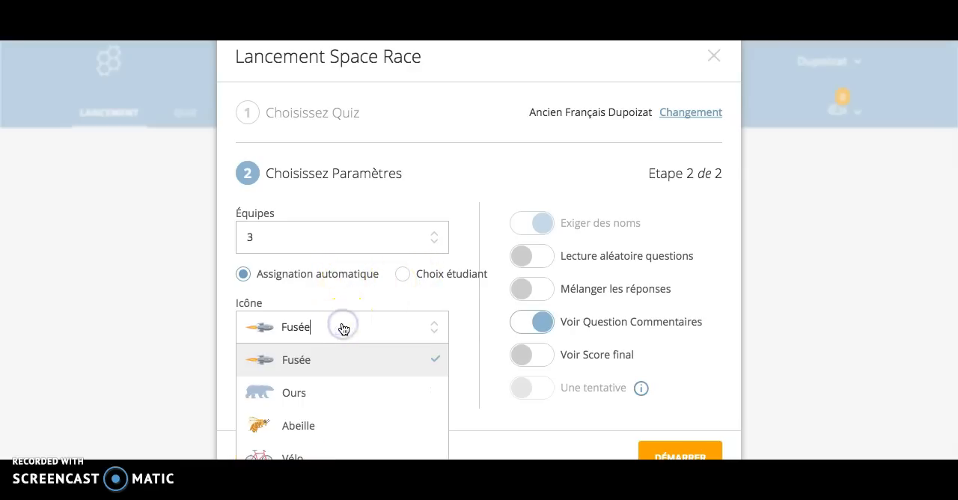
scroll(354, 416, down, 1)
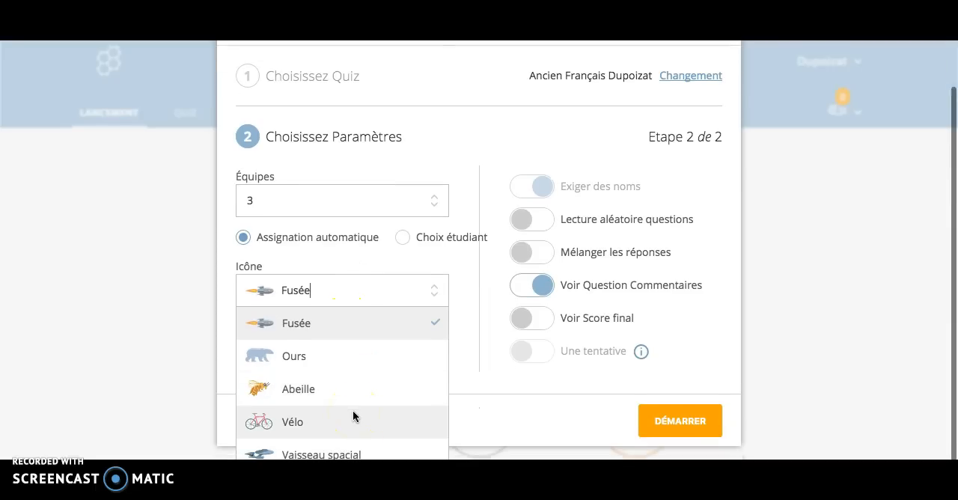
click(358, 294)
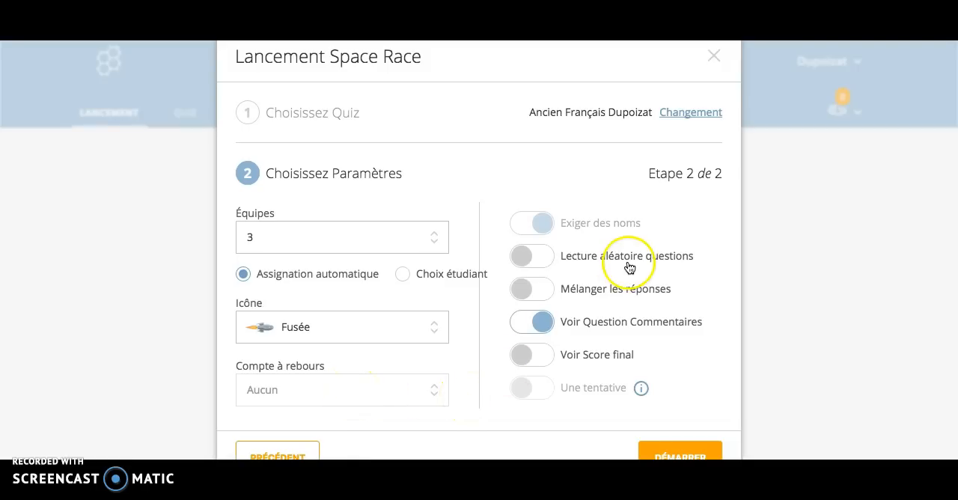
Step: Enable Lecture aléatoire questions, Mélanger les réponses and Voir Score final, and start the Space Race
click(544, 260)
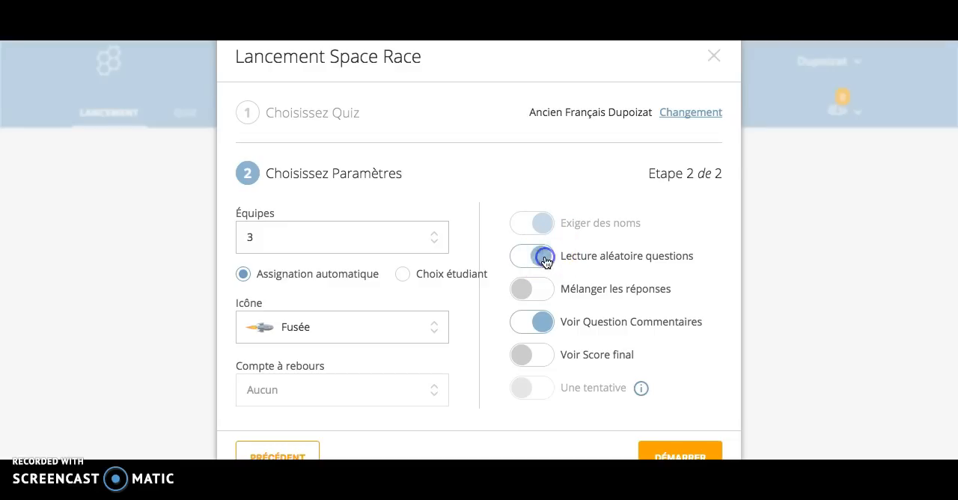
click(536, 291)
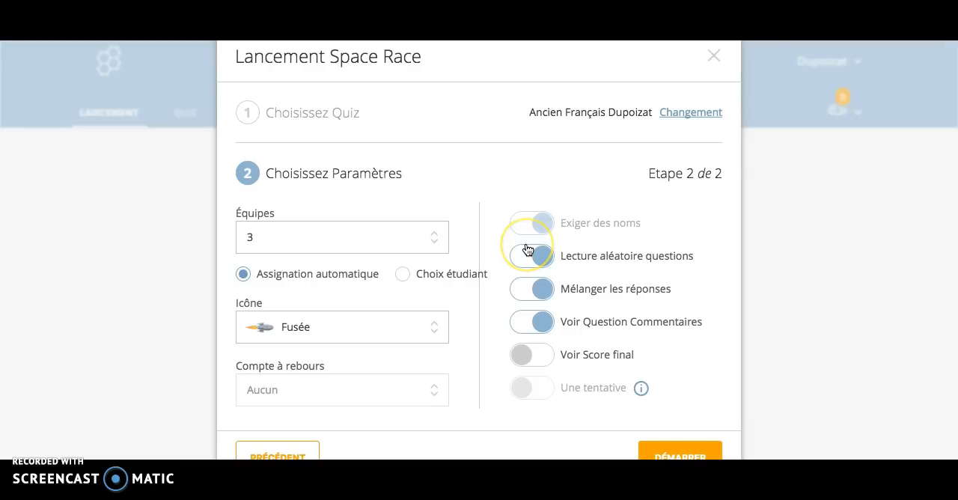
click(542, 358)
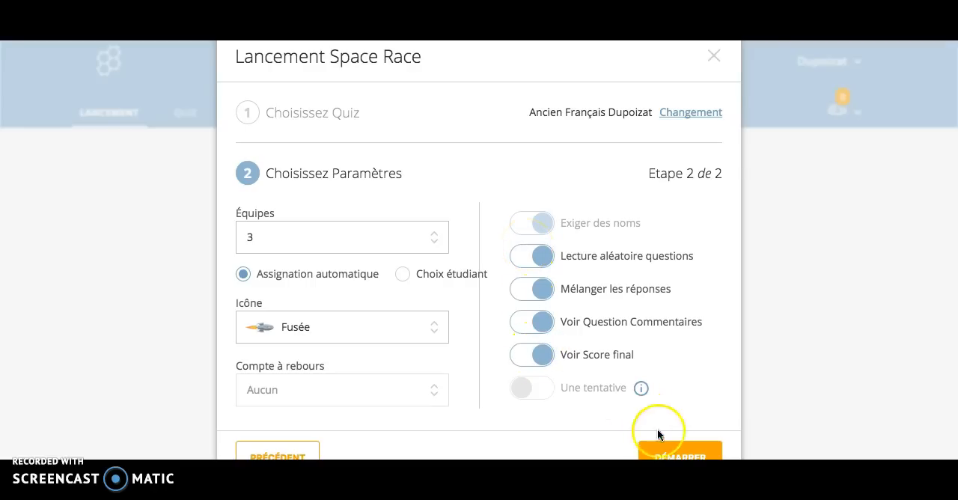
click(678, 454)
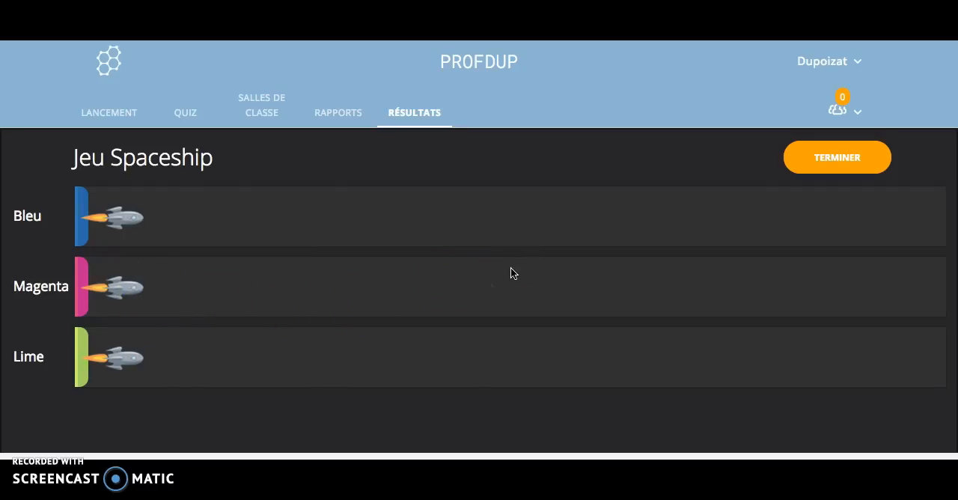
Step: End the Space Race activity and view its results table through the VueDossier option
click(846, 168)
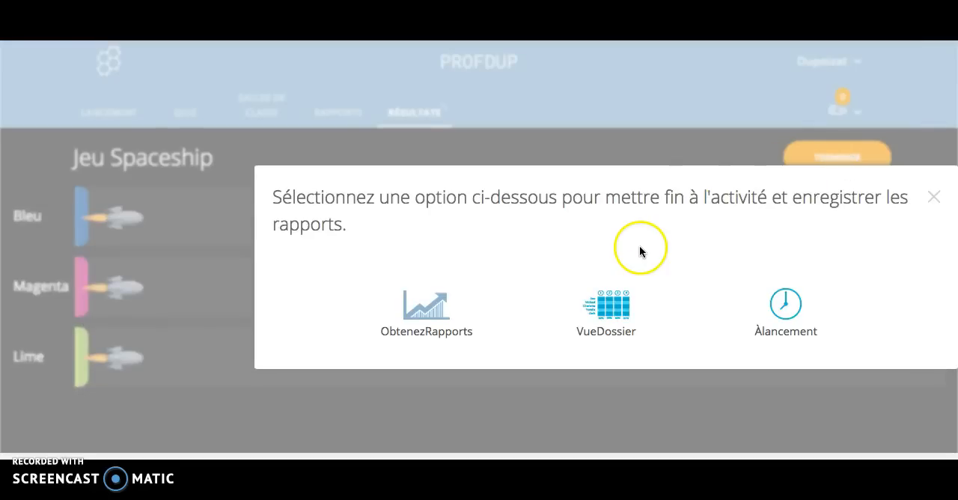
click(617, 314)
click(605, 312)
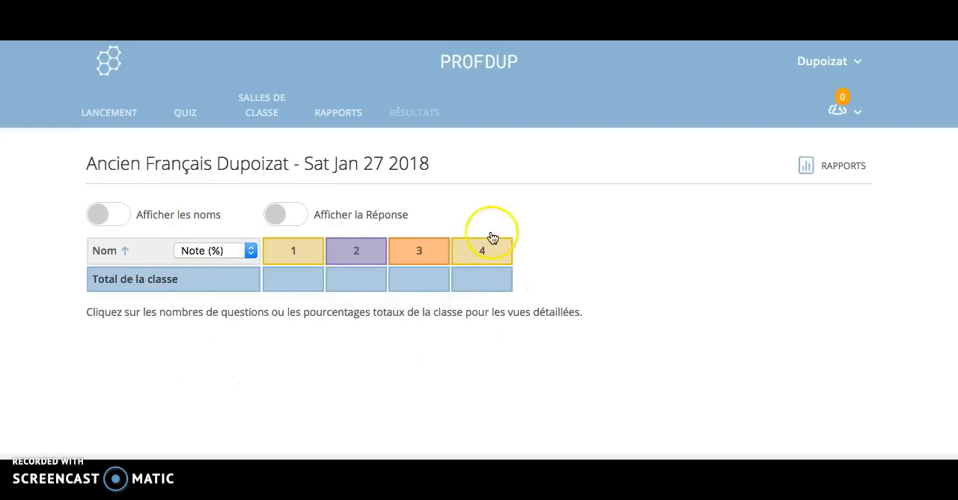